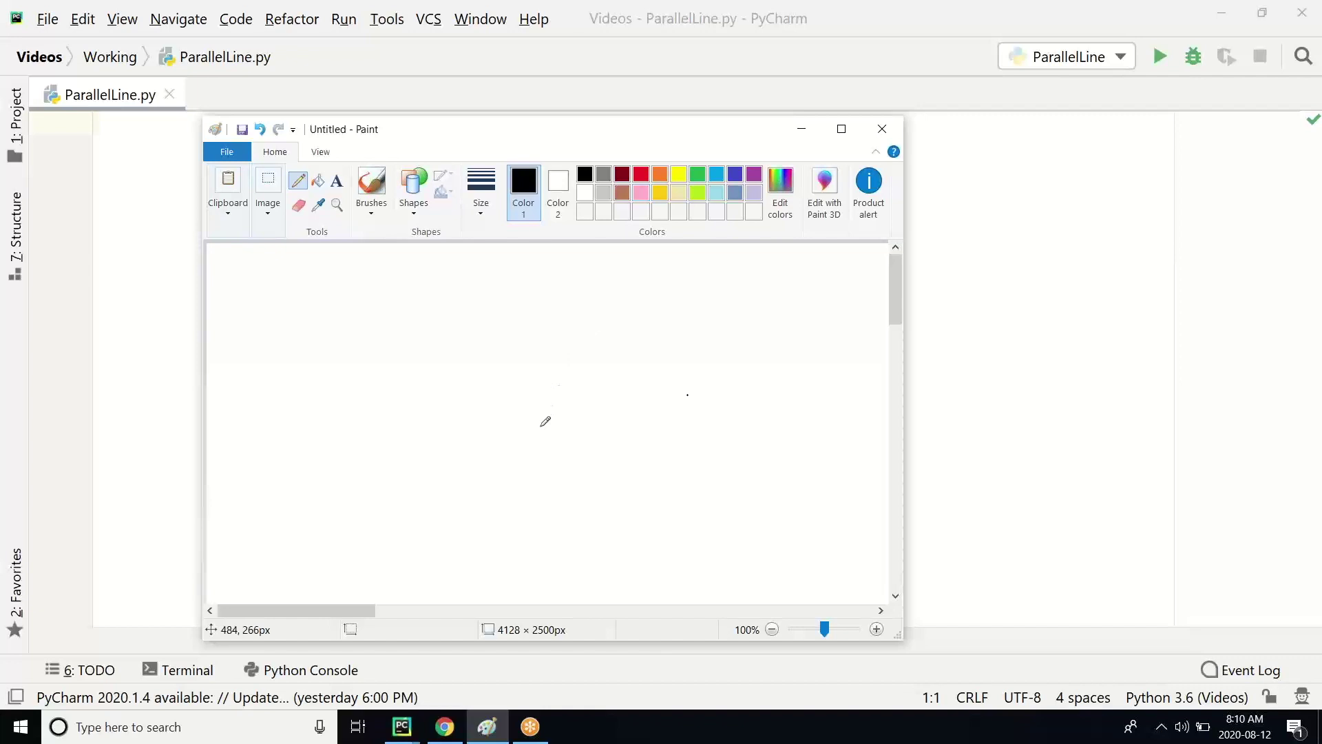
# - Sketch two parallel horizontal lines, one above the other, on the Paint canvas
pyautogui.moveTo(451, 472); pyautogui.dragTo(698, 476)
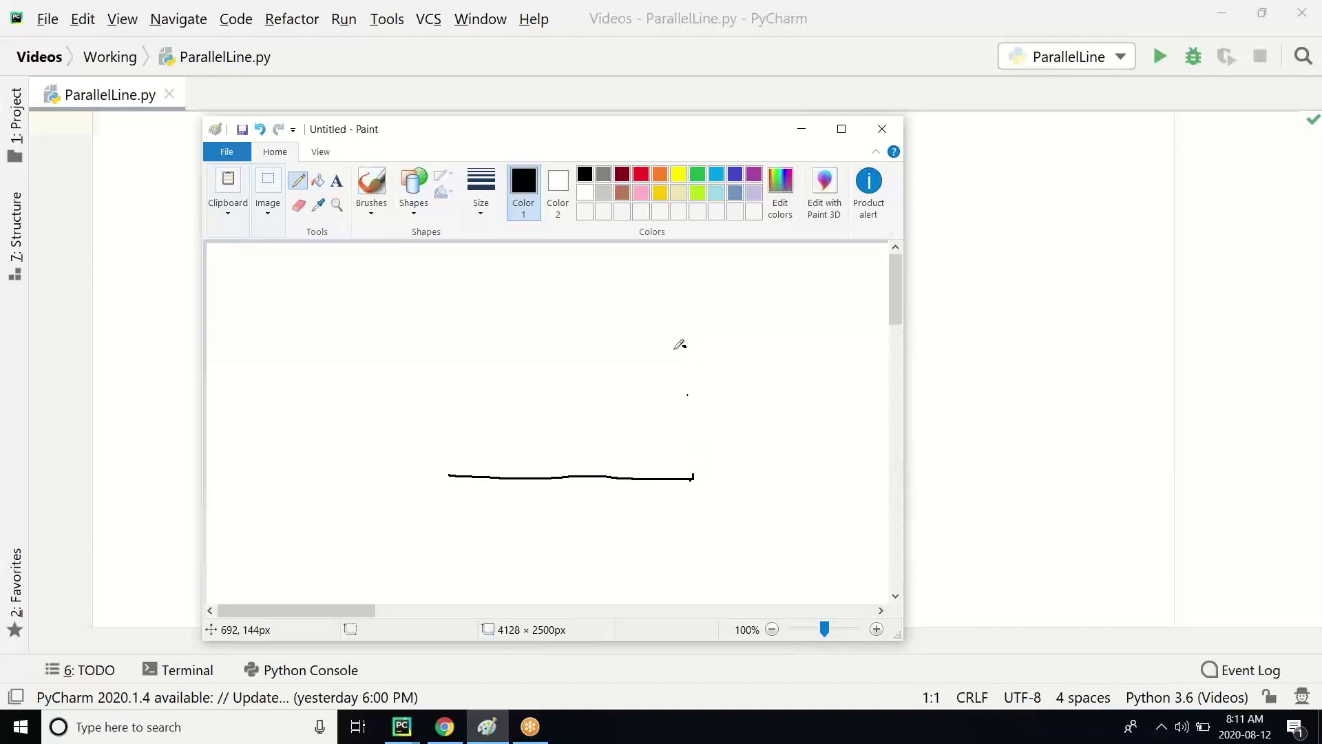
pyautogui.click(685, 347)
pyautogui.moveTo(680, 346); pyautogui.dragTo(446, 348)
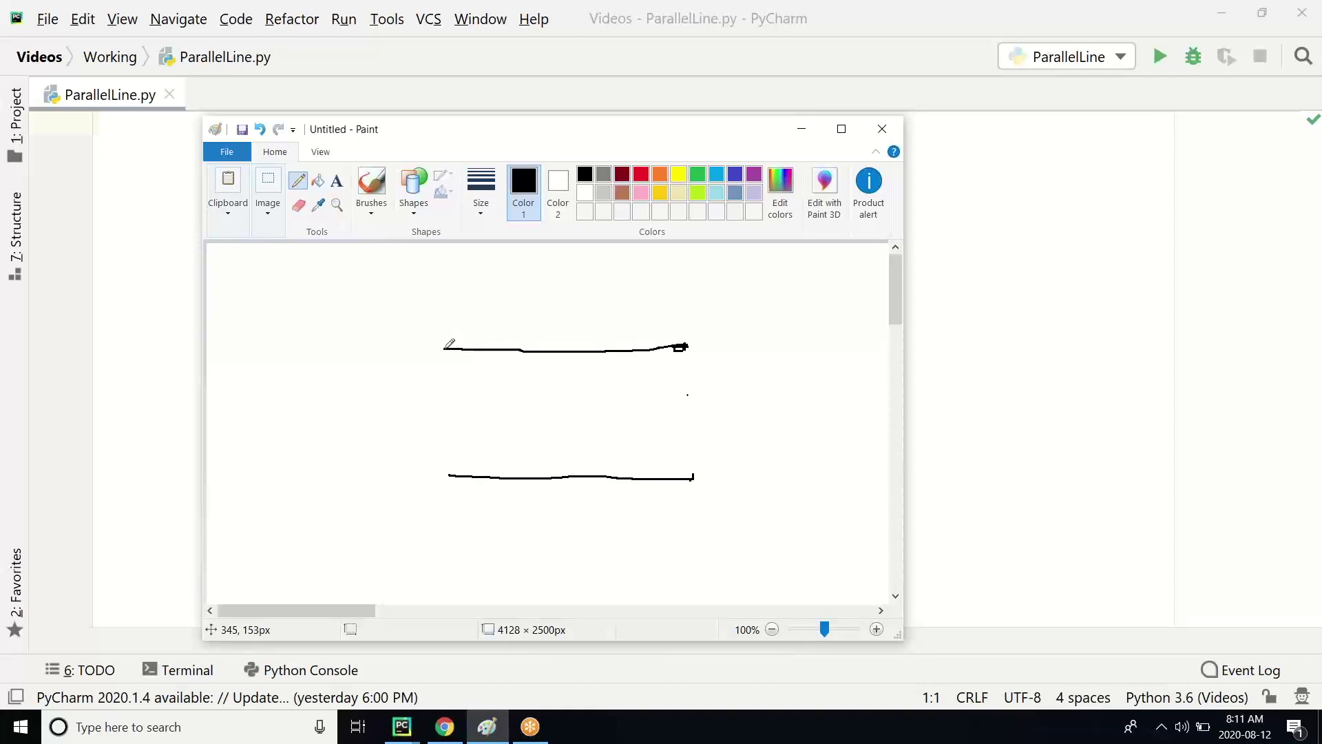
pyautogui.click(146, 278)
pyautogui.write('fr')
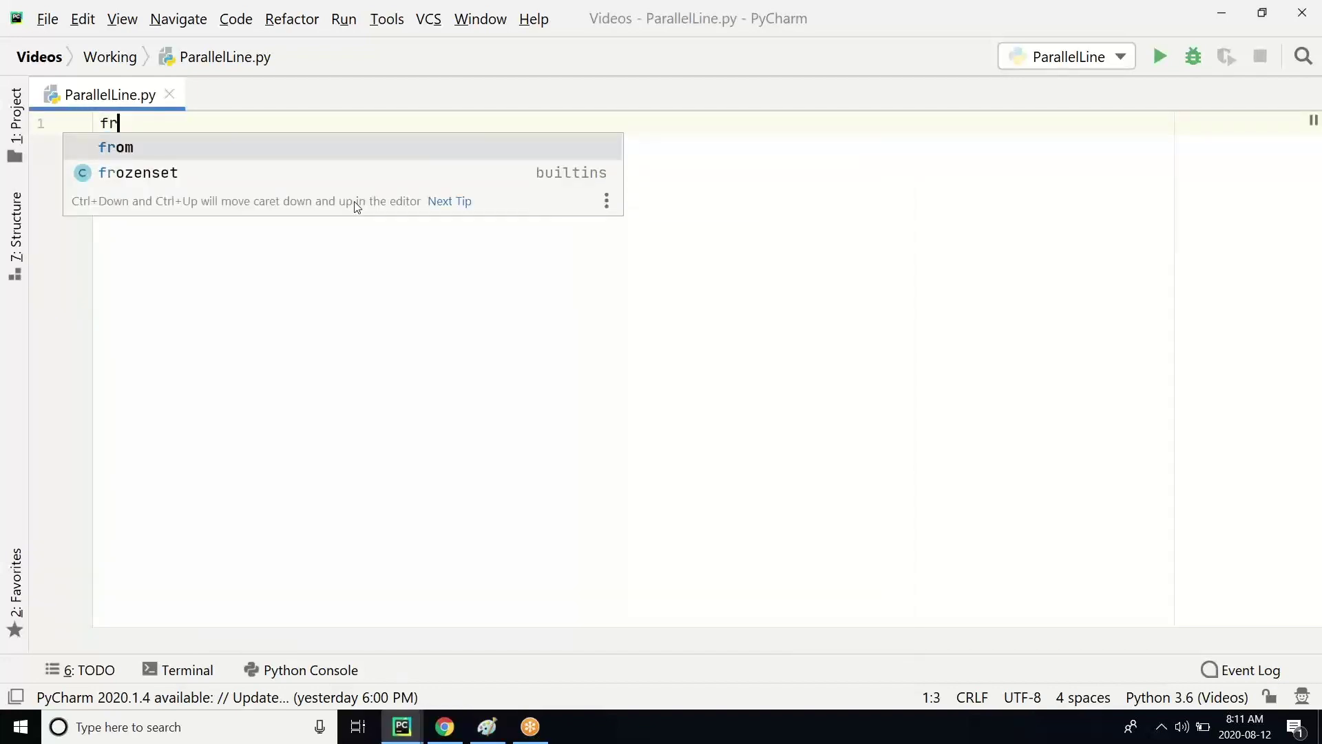
pyautogui.write('om turtle ')
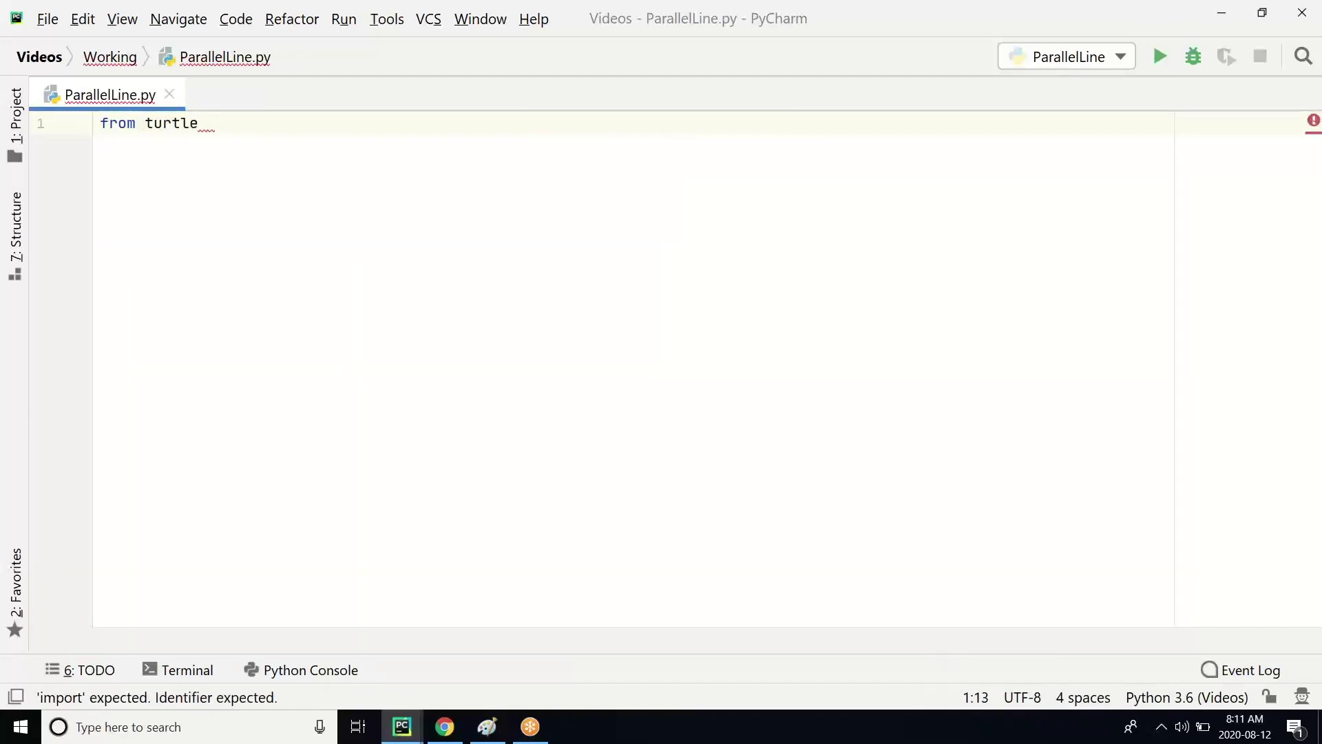
pyautogui.write('import ')
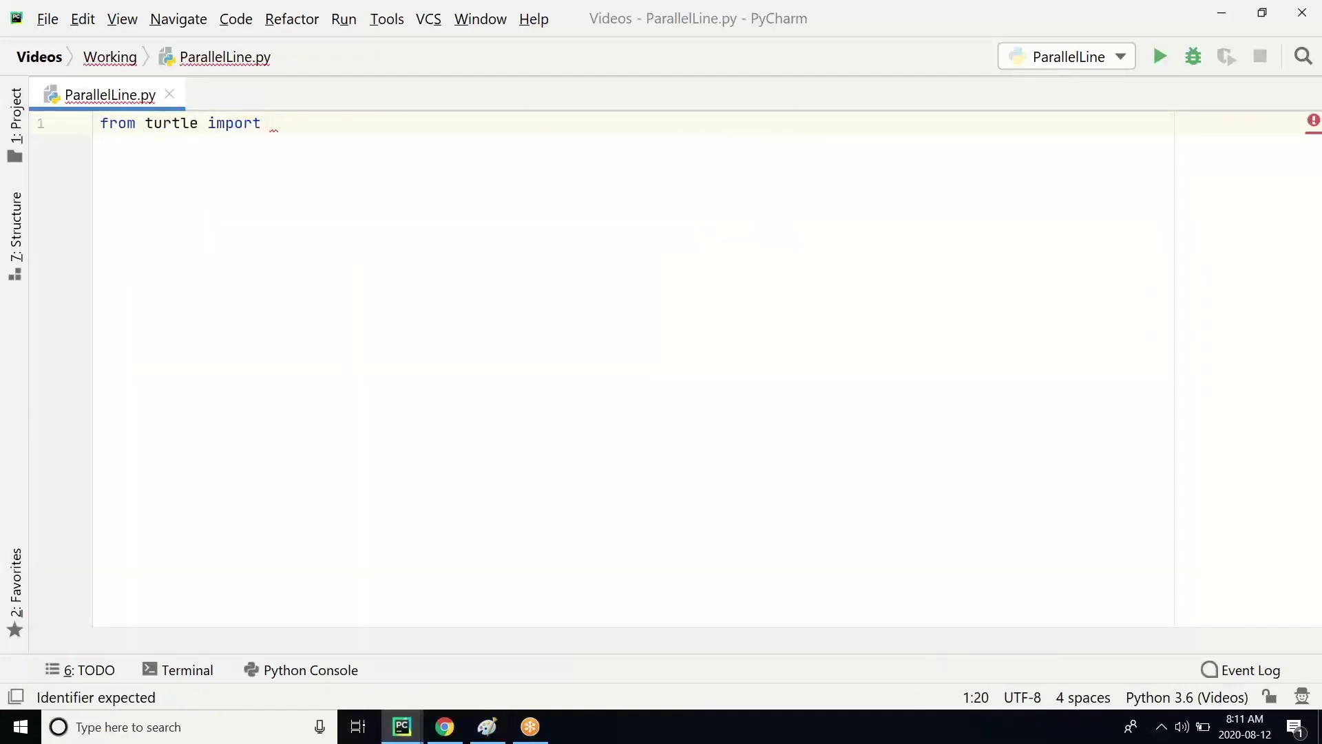
pyautogui.write('*')
# - Write 'from turtle import *', 'forward(200)' and 'done()' in ParallelLine.py
pyautogui.press('Return')
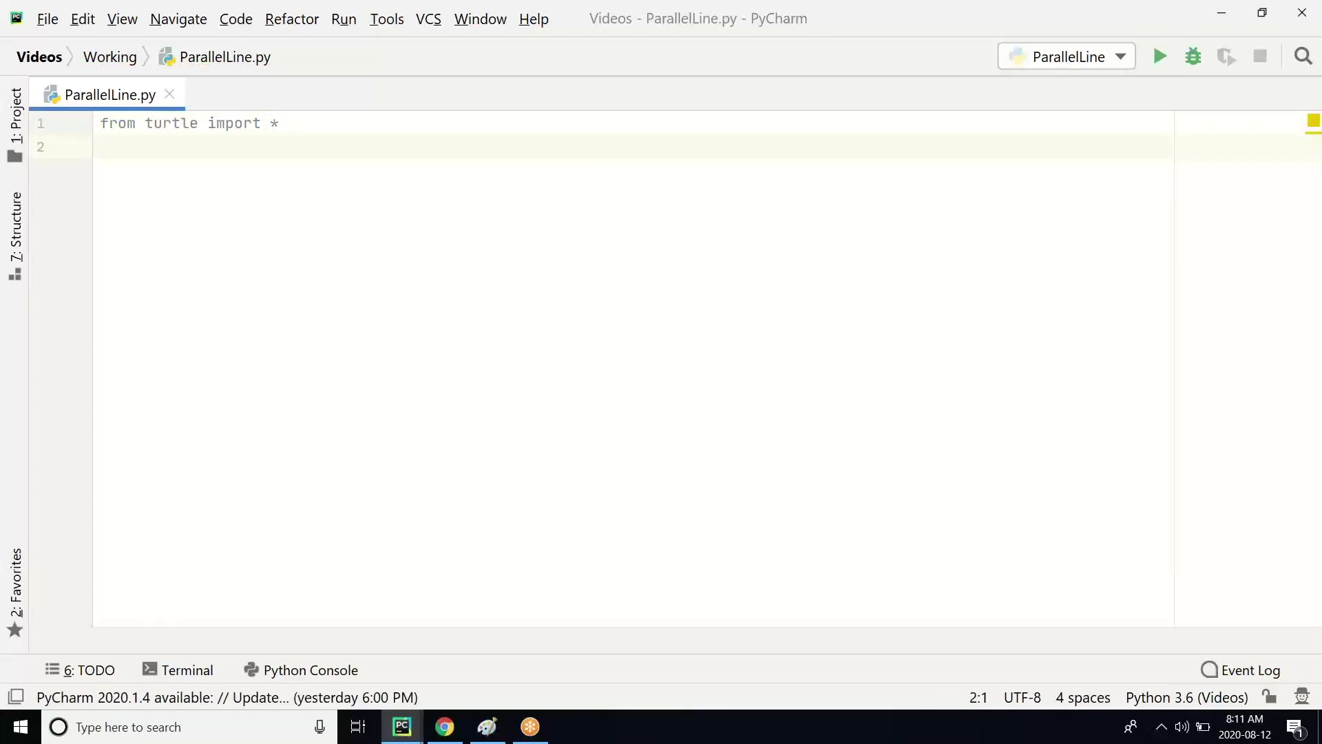
pyautogui.press('Return')
pyautogui.write('f')
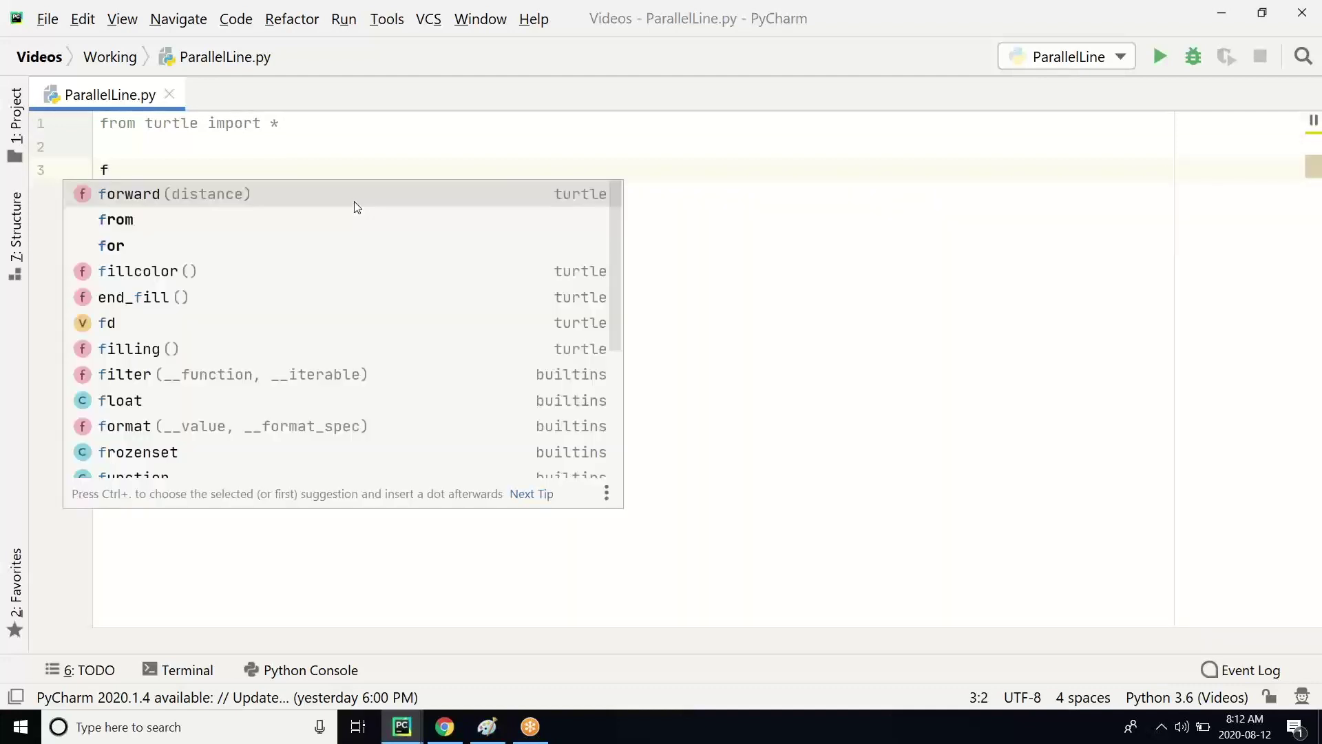
pyautogui.write('orw')
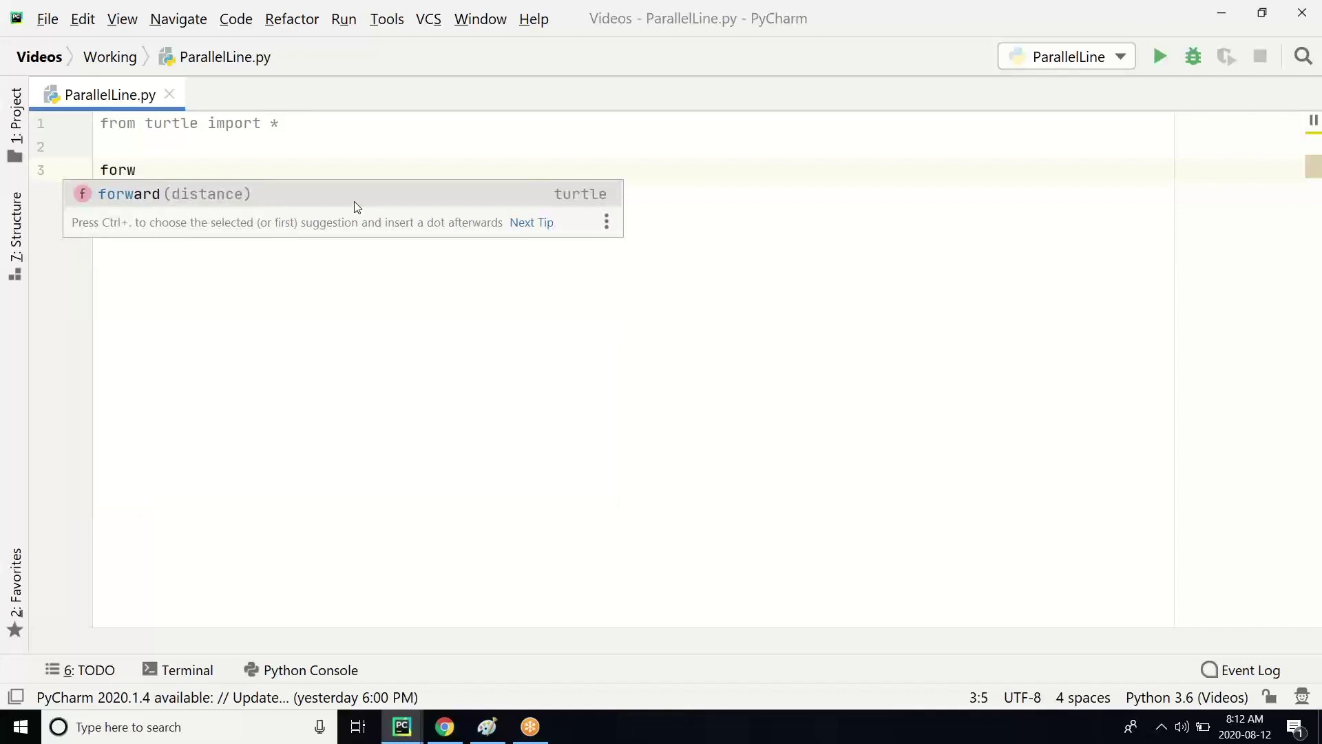
pyautogui.press('Return')
pyautogui.write('200')
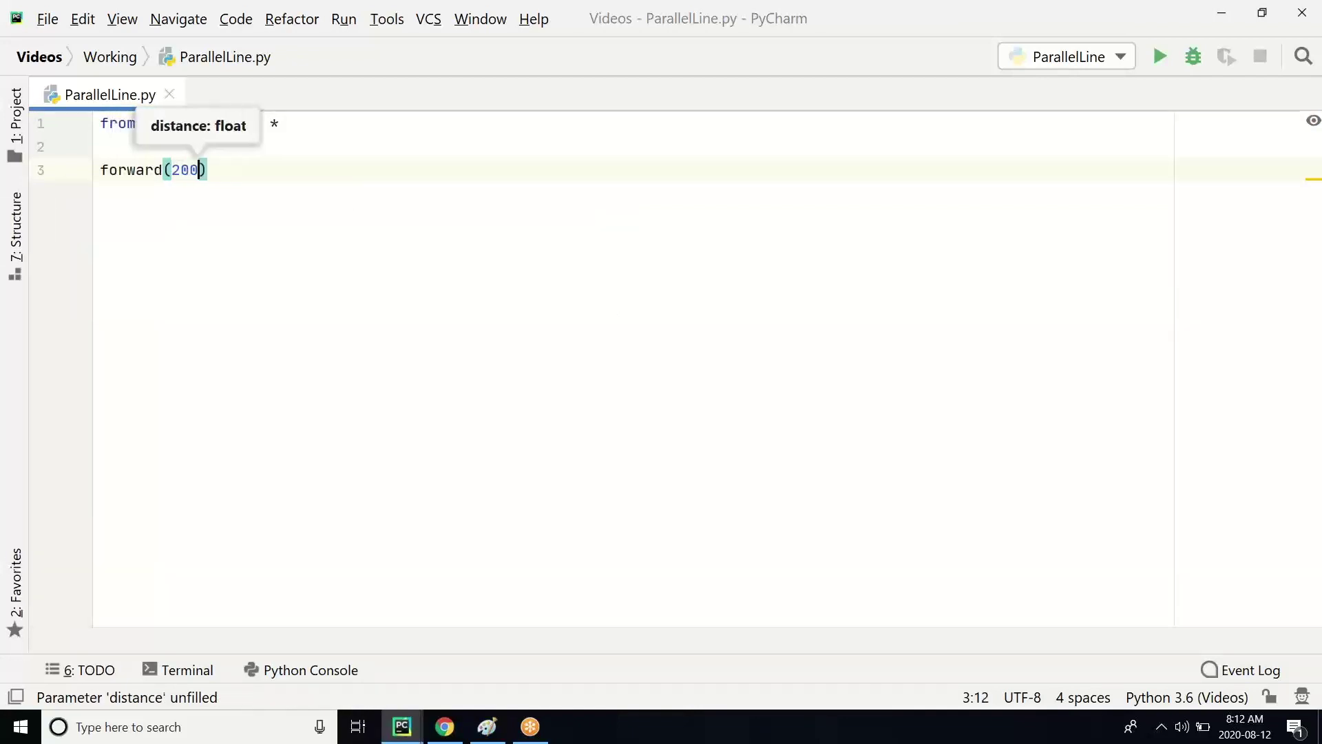
pyautogui.press('Right')
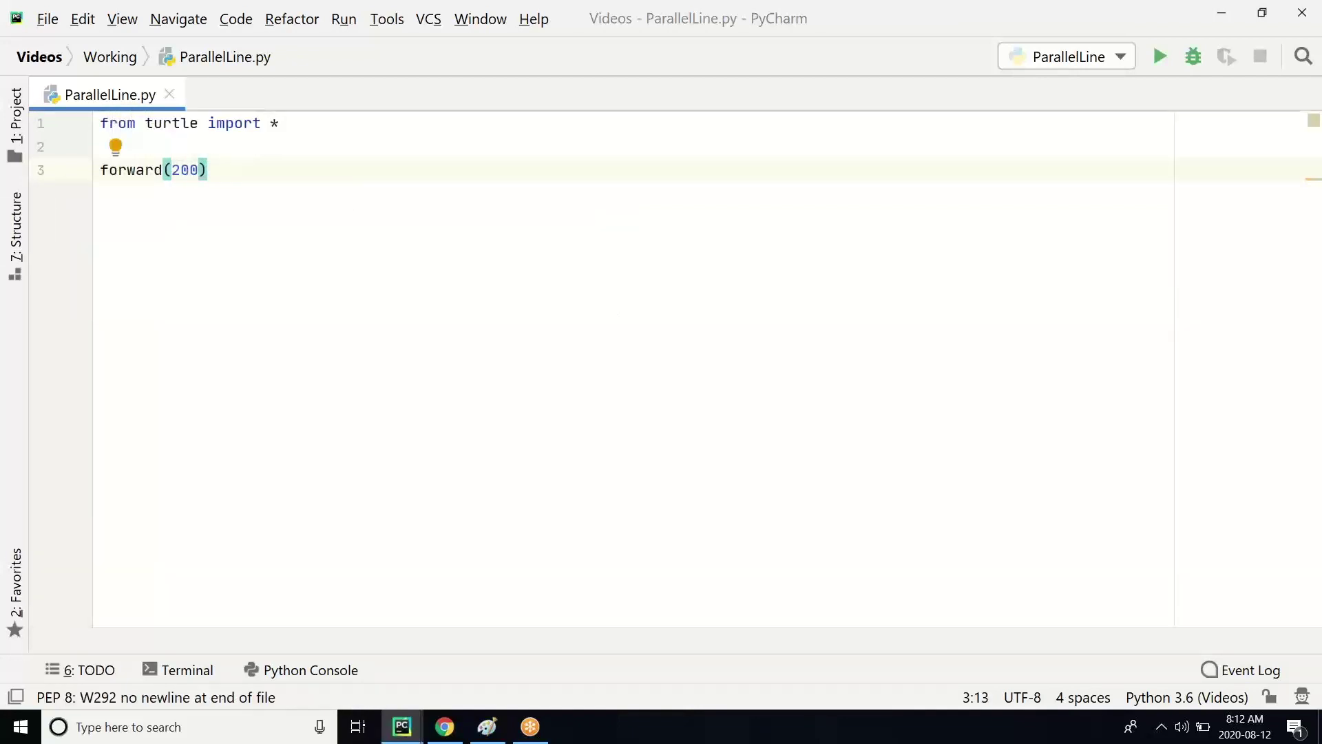
pyautogui.press('Return')
pyautogui.press('Return')
pyautogui.write('done(')
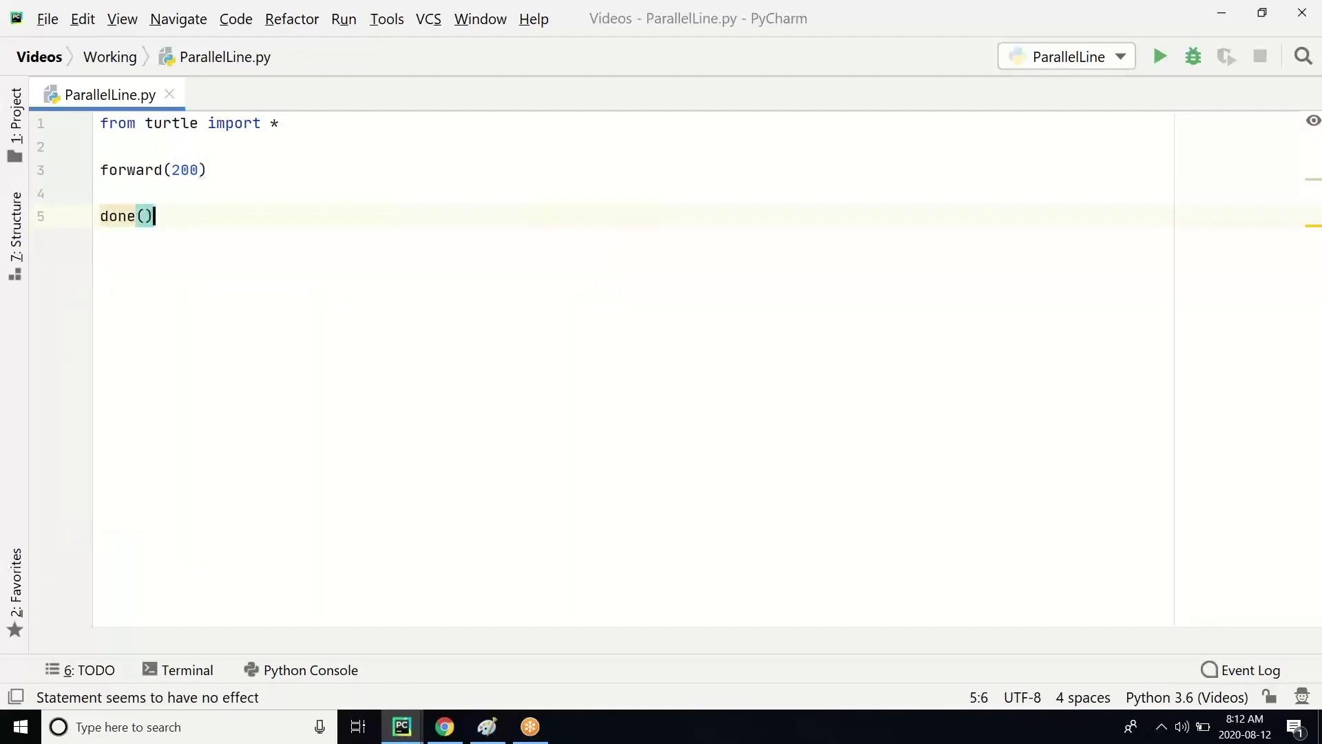
pyautogui.press('Right')
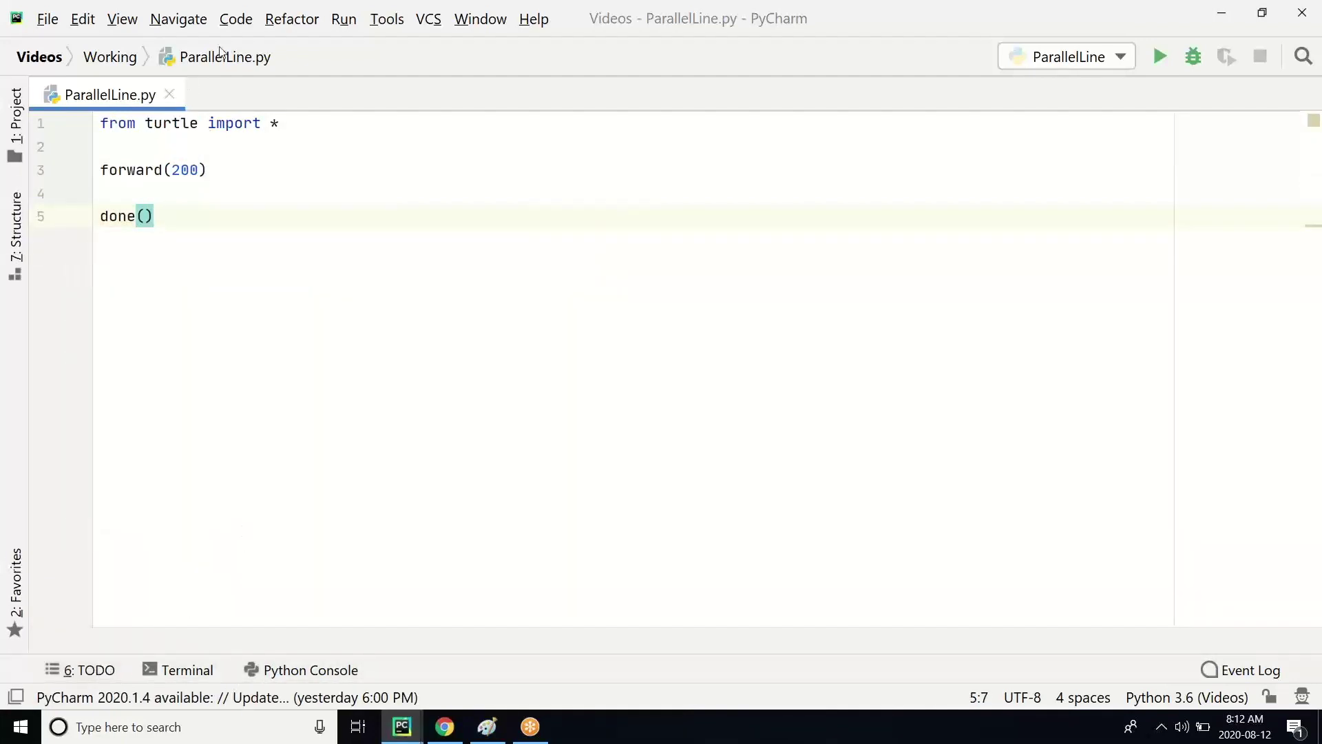
pyautogui.click(344, 18)
# - Run the ParallelLine configuration to draw one 200-step horizontal line
pyautogui.click(364, 140)
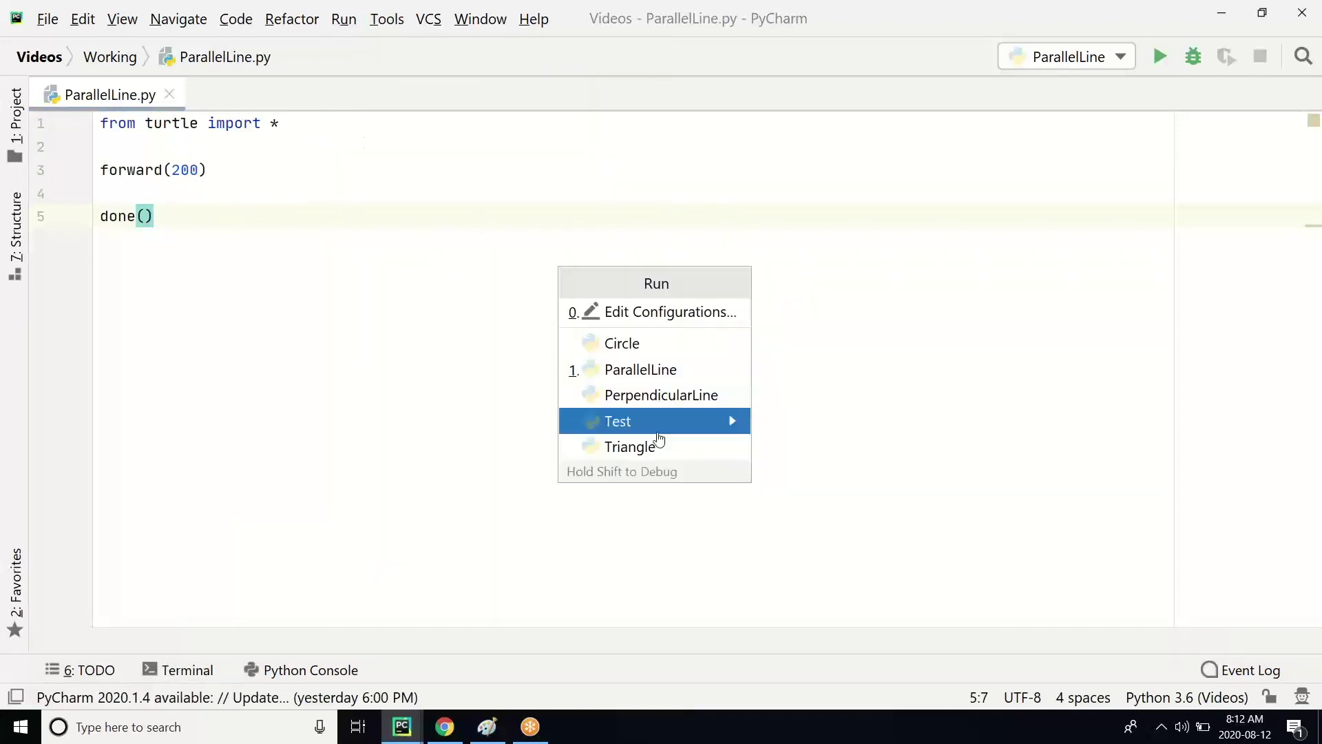
pyautogui.click(670, 378)
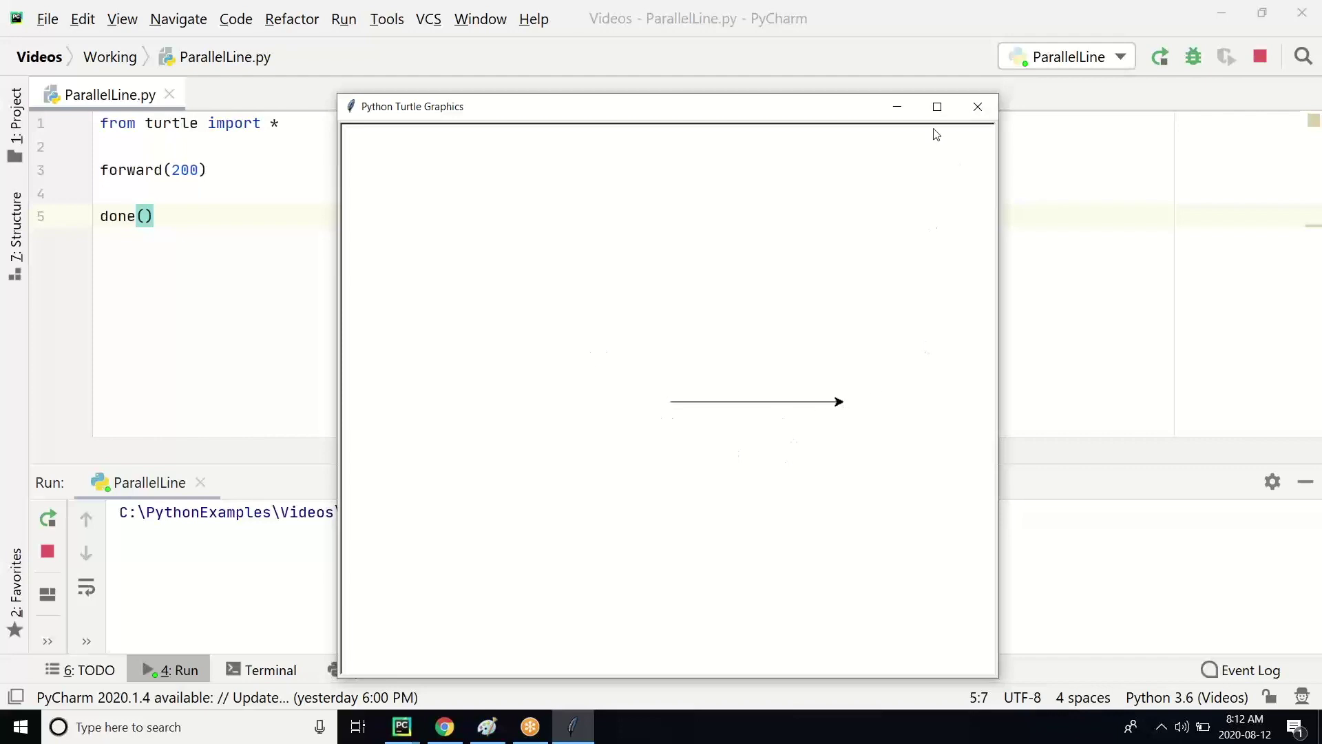
pyautogui.click(299, 172)
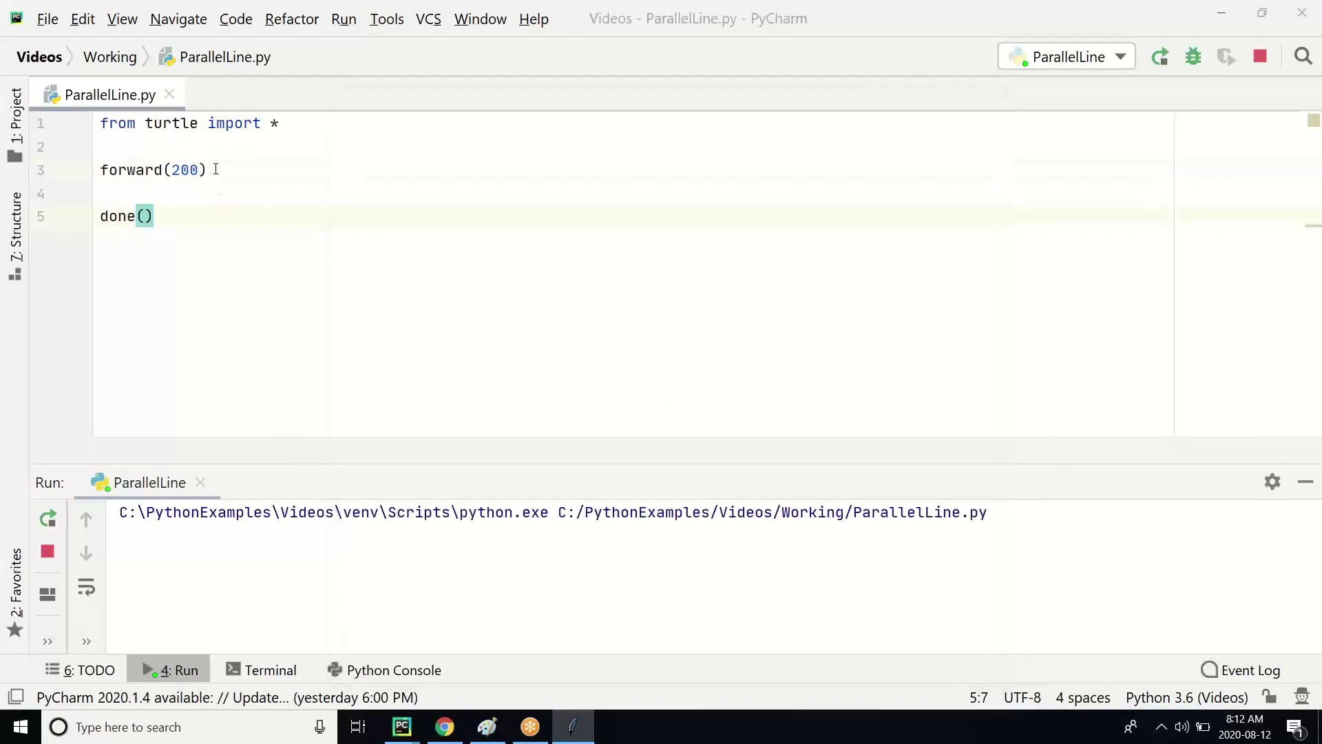
# - Add left(90) and forward(100) below forward(200)
pyautogui.press('Return')
pyautogui.write('left')
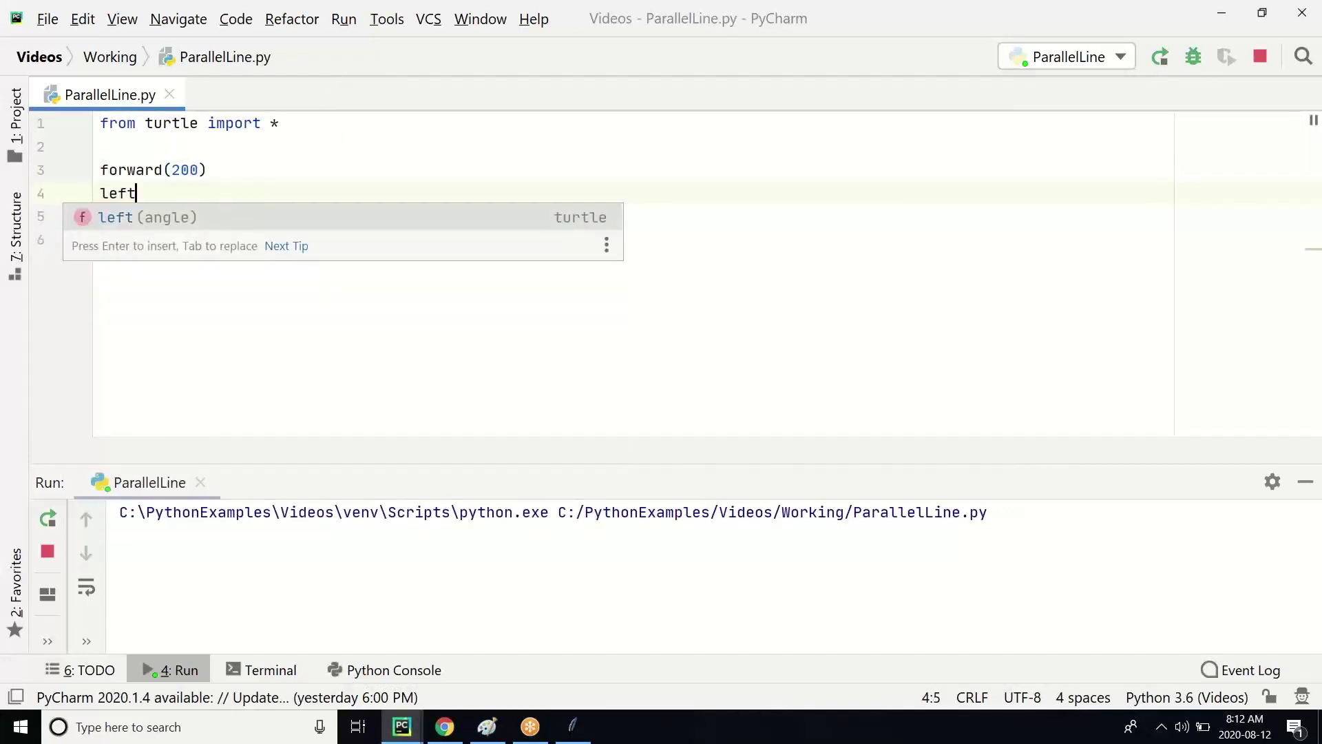
pyautogui.press('Return')
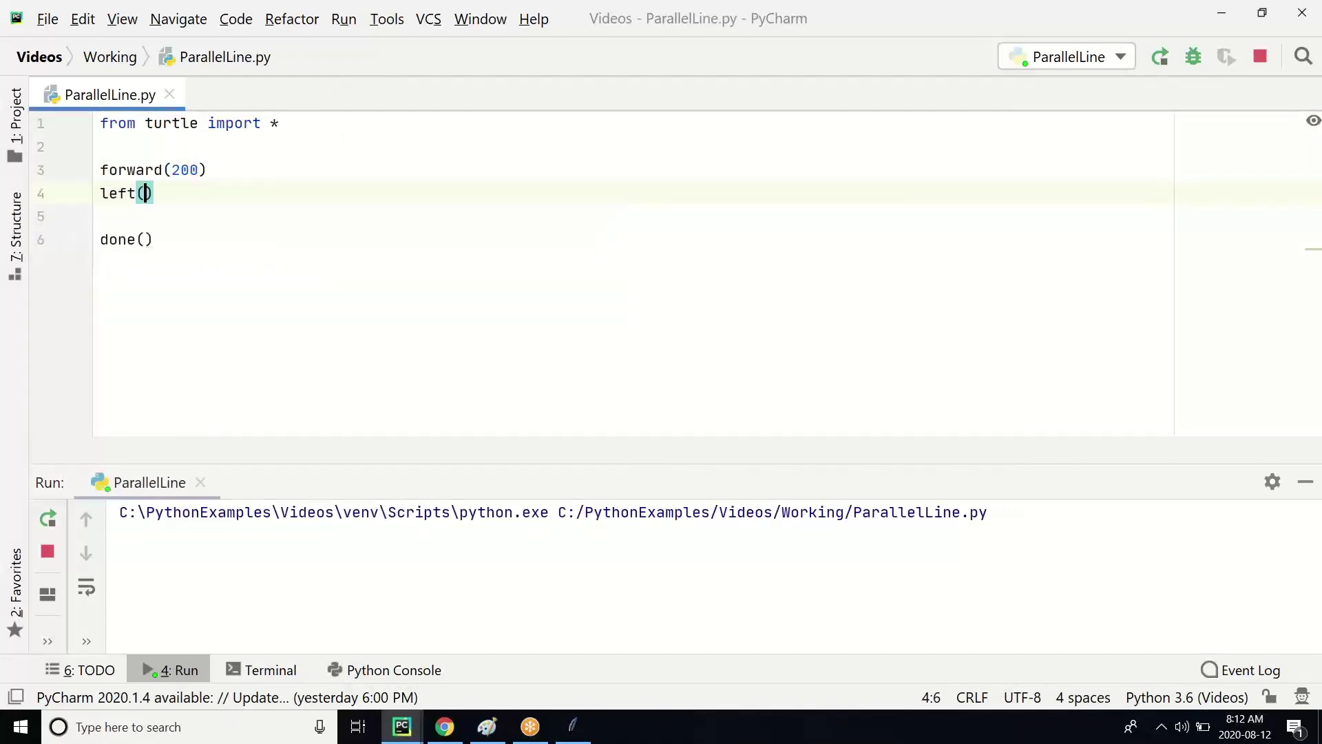
pyautogui.write('90')
pyautogui.press('Right')
pyautogui.press('Return')
pyautogui.write('f')
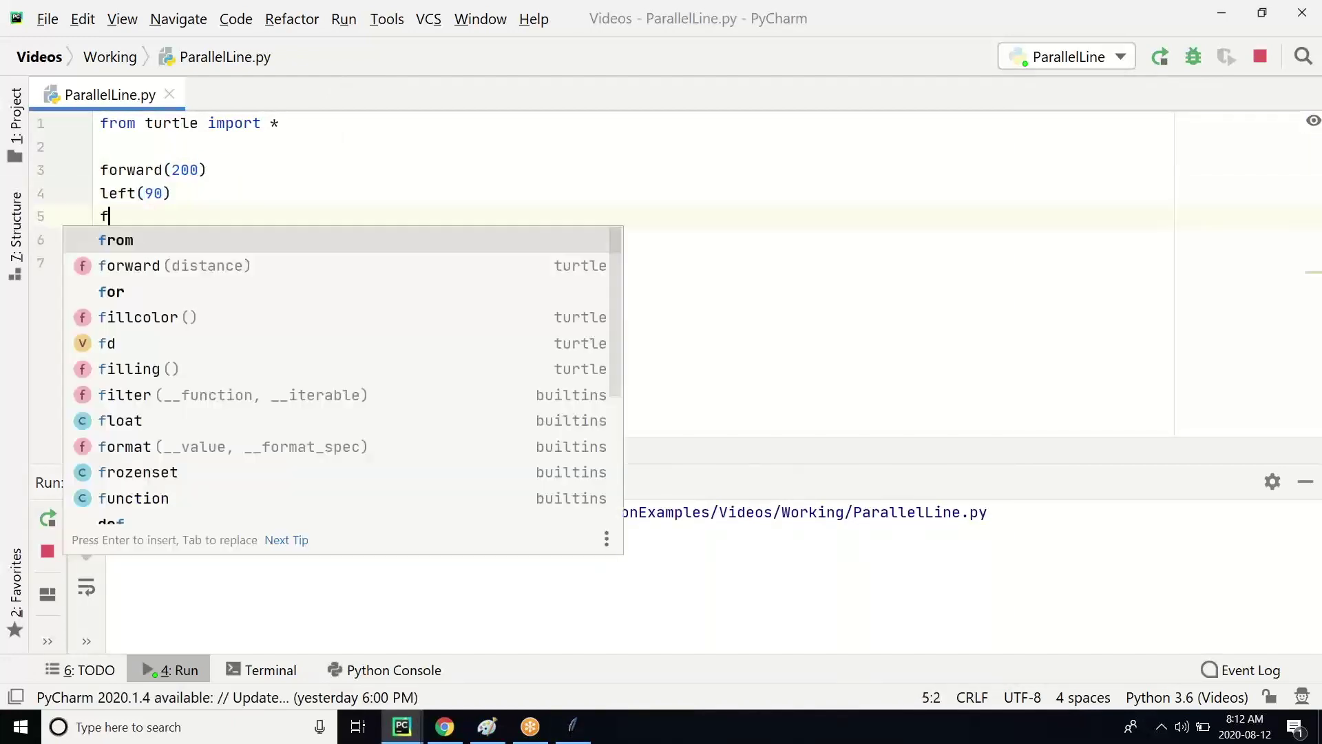
pyautogui.write('o')
pyautogui.press('Down')
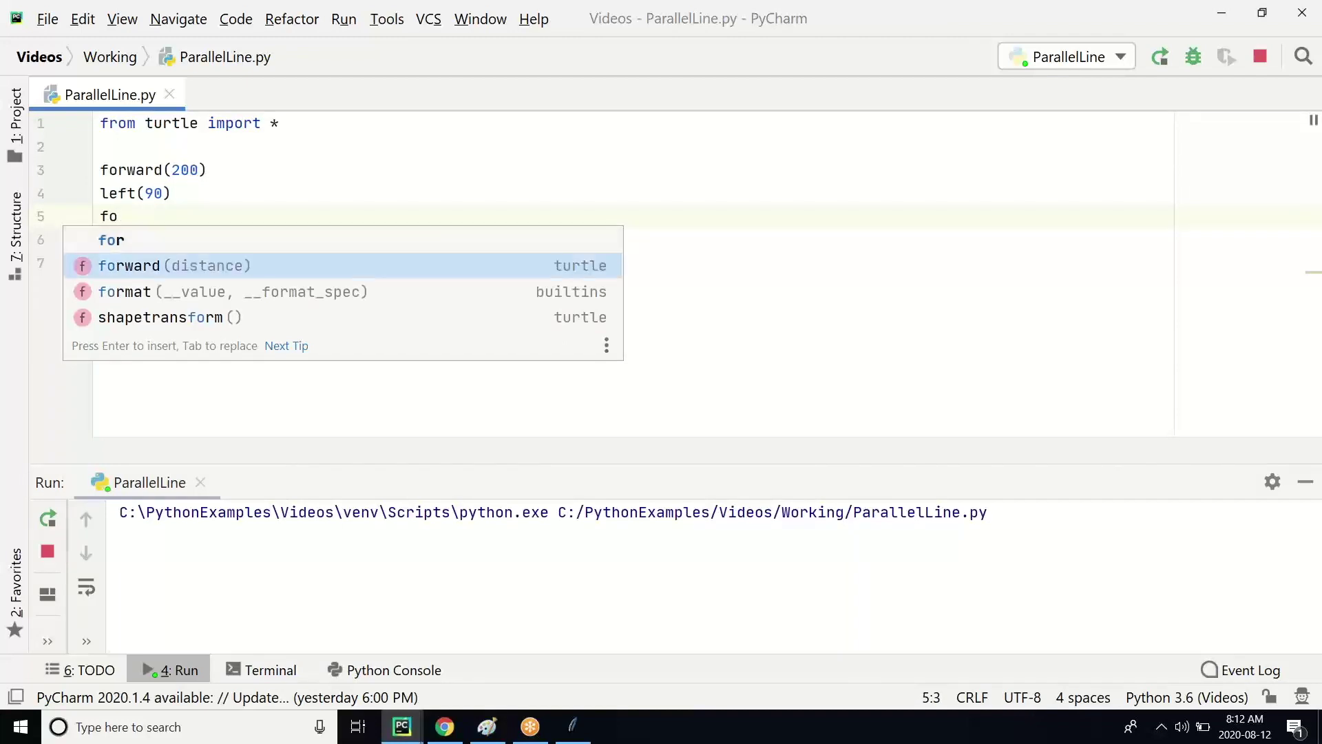
pyautogui.press('Return')
pyautogui.write('100')
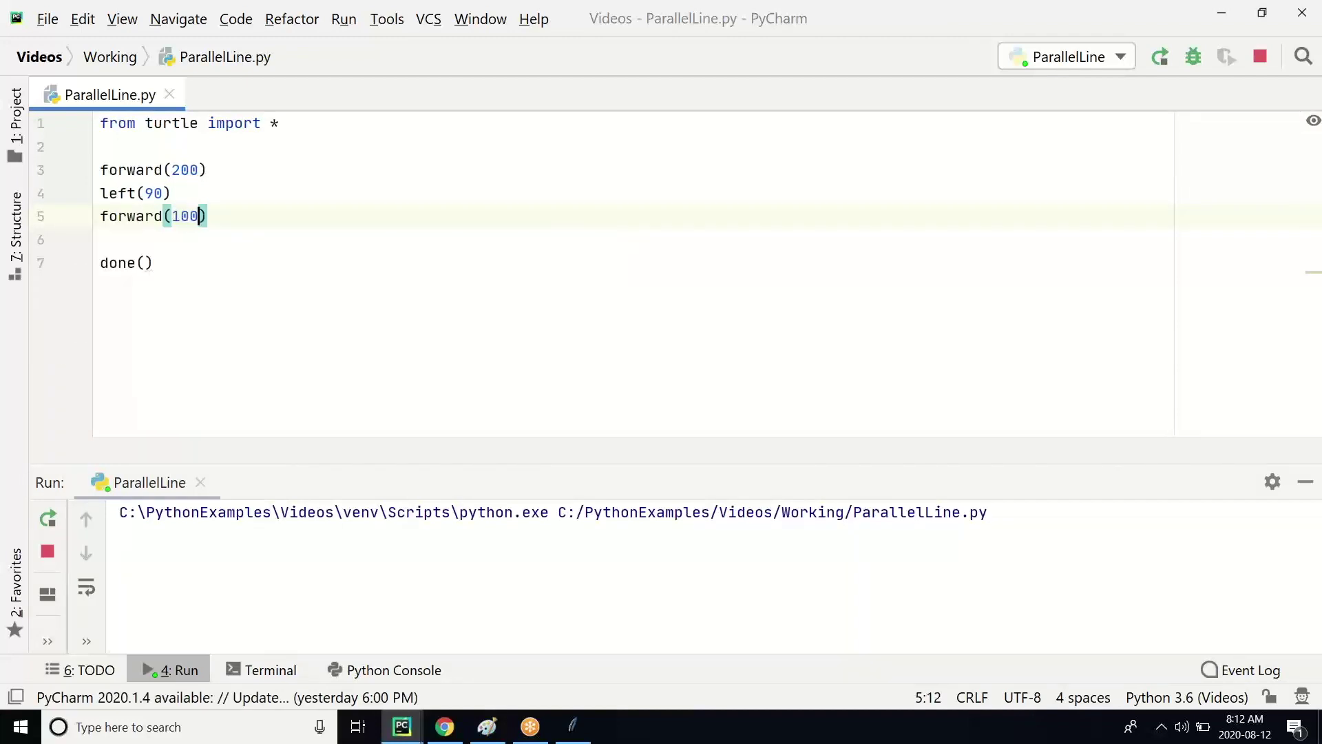
pyautogui.press('Right')
# - Rerun the script to view the L-shaped drawing
pyautogui.hotkey('shift', 'Left')
pyautogui.hotkey('shift', 'Left')
pyautogui.hotkey('shift', 'Left')
pyautogui.click(47, 517)
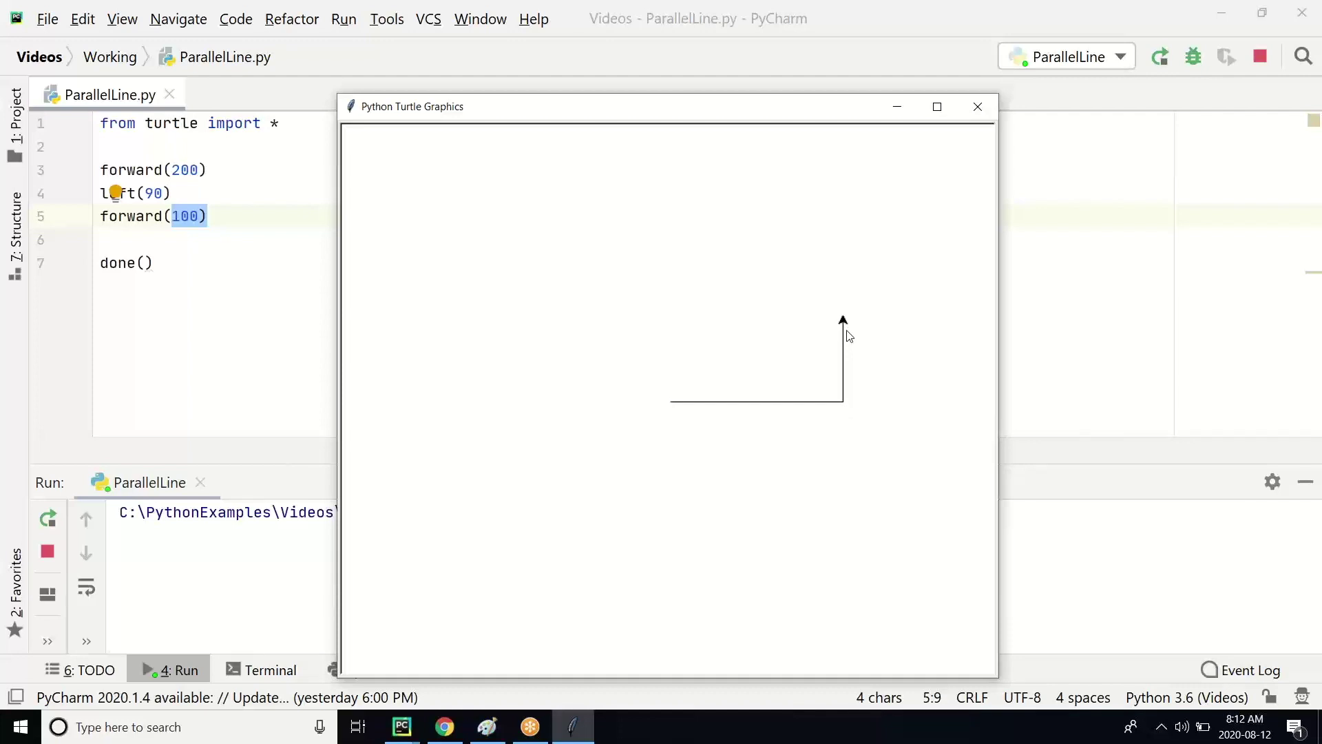
pyautogui.click(211, 194)
# - Insert pendown() as line 7 after forward(100), then stop and rerun the script
pyautogui.press('Return')
pyautogui.write('pe')
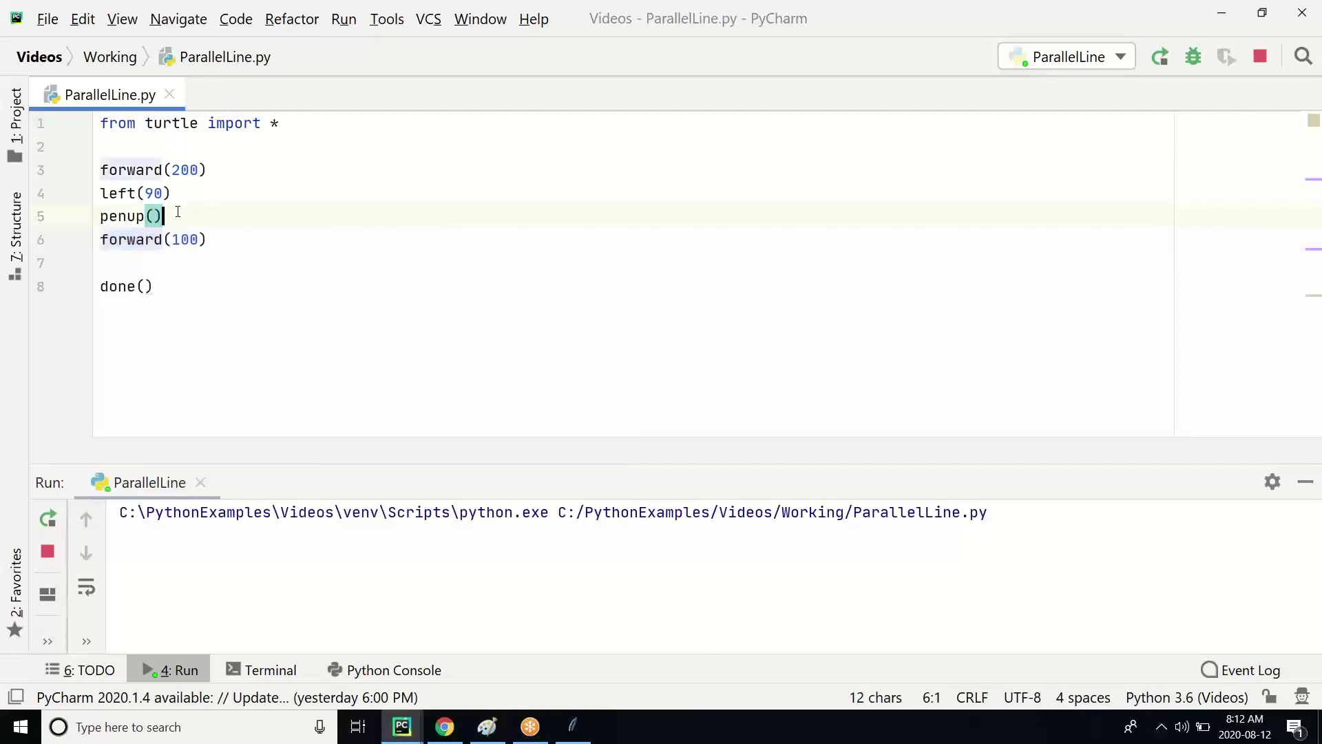
pyautogui.moveTo(162, 216); pyautogui.dragTo(100, 215)
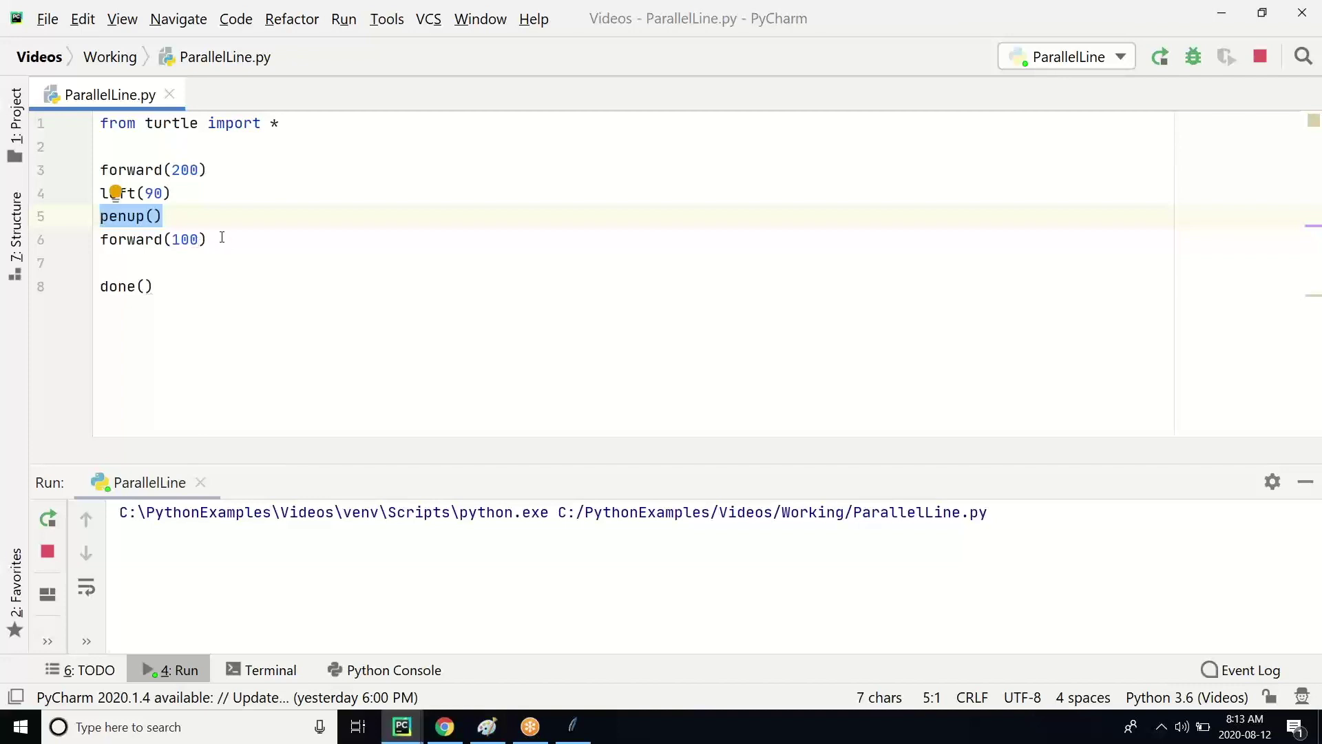
pyautogui.moveTo(221, 239); pyautogui.dragTo(108, 238)
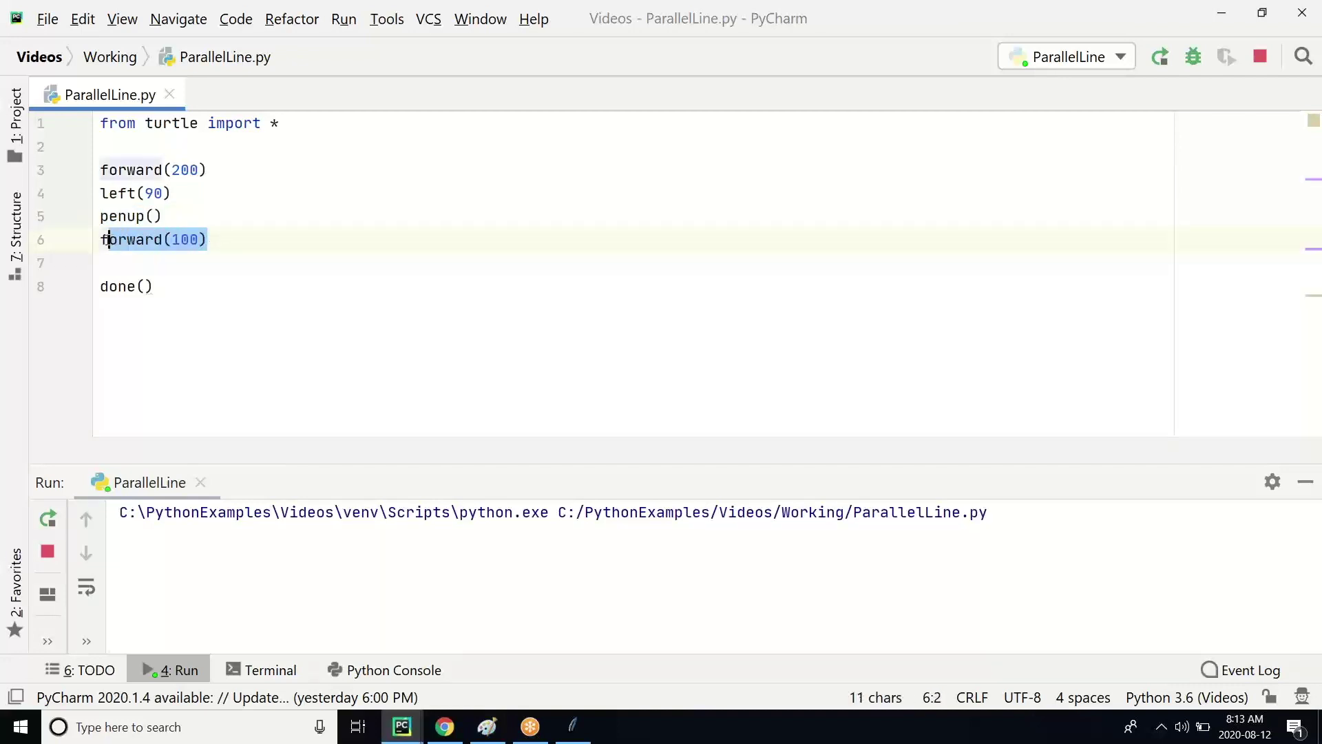
pyautogui.click(222, 242)
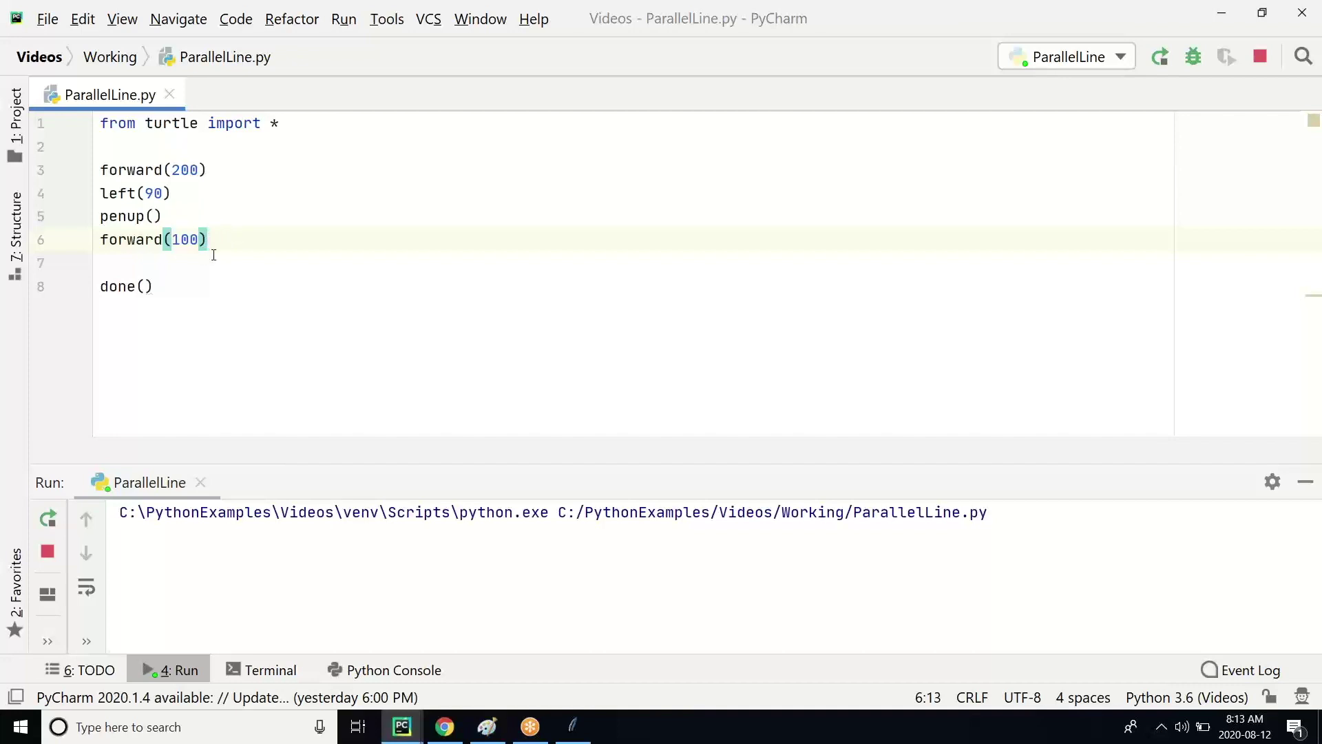
pyautogui.press('Return')
pyautogui.write('p')
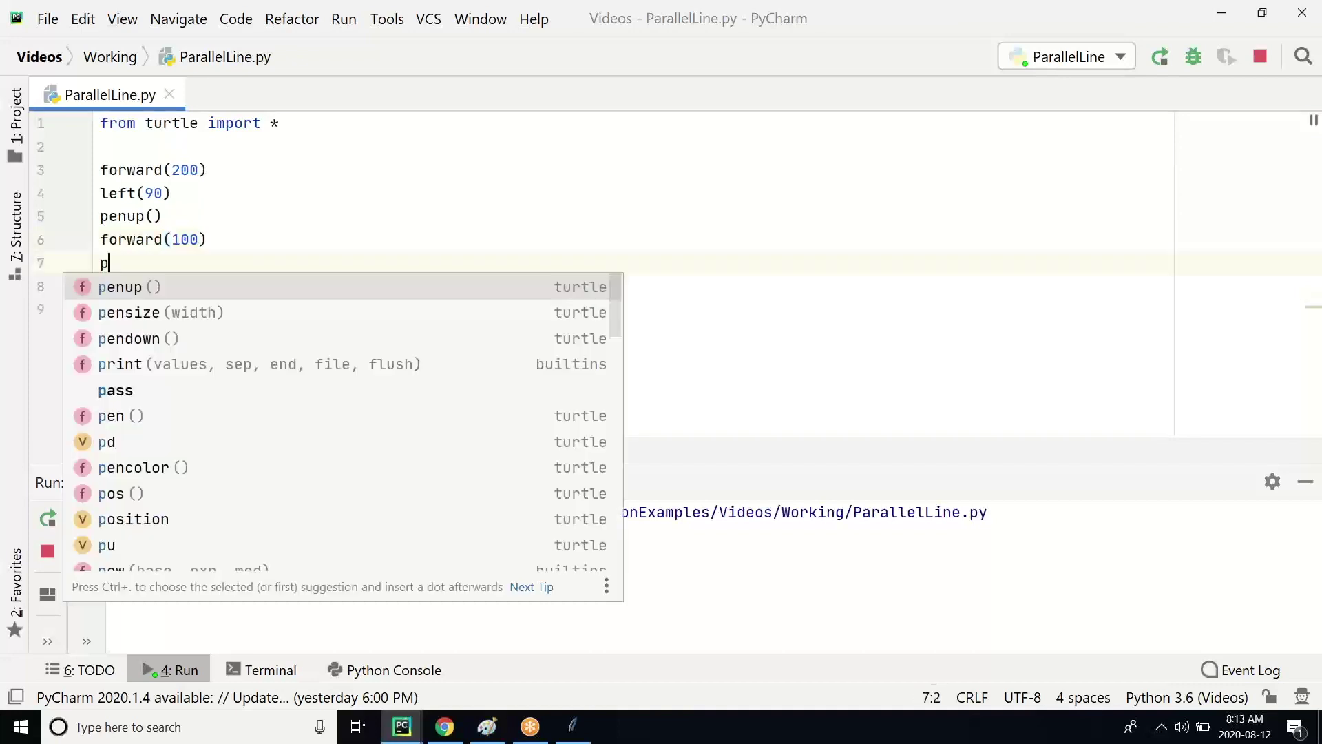
pyautogui.write('end')
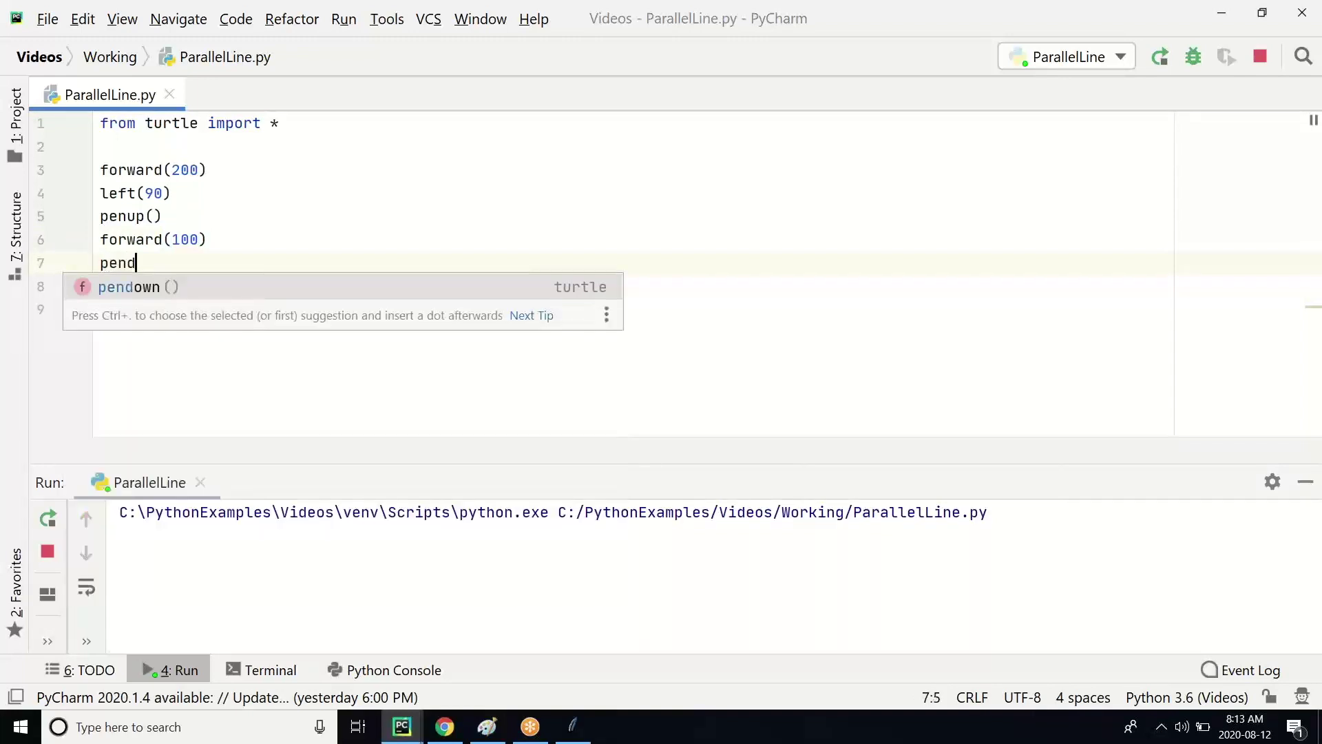
pyautogui.press('Return')
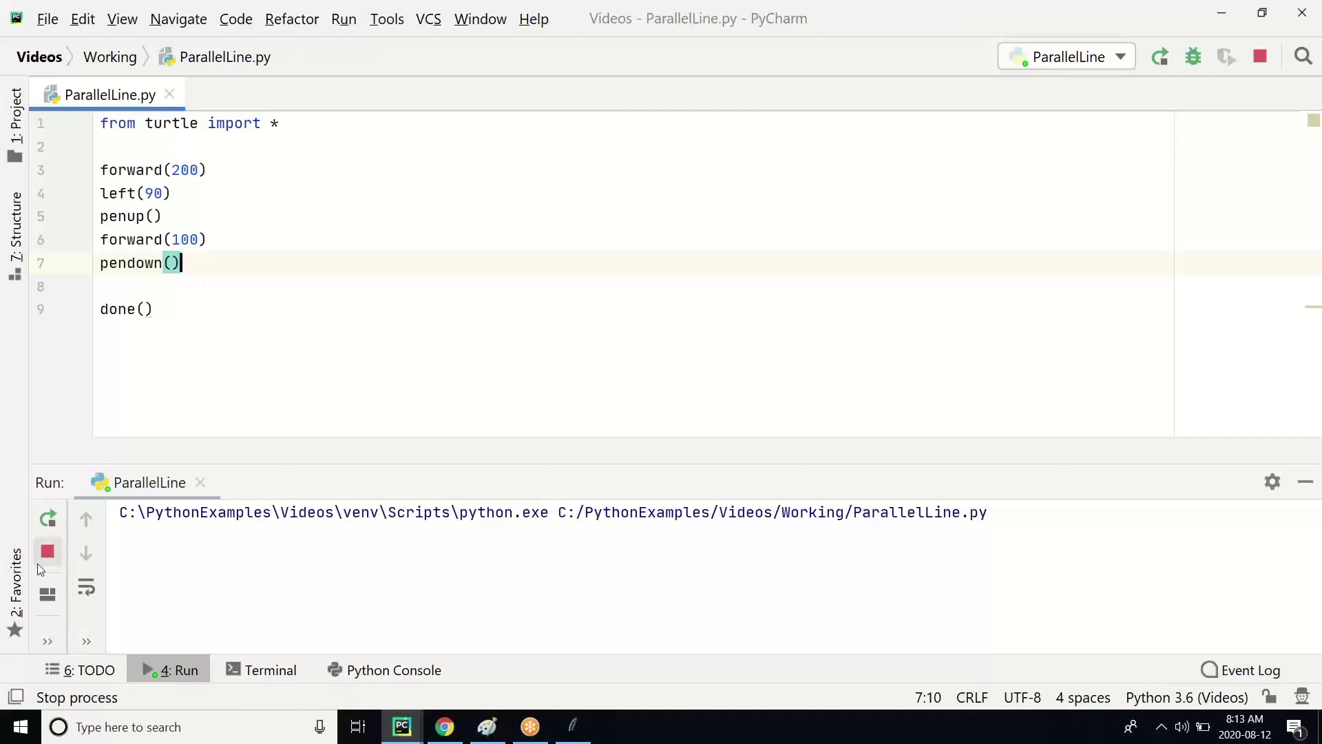
pyautogui.click(47, 551)
pyautogui.click(52, 518)
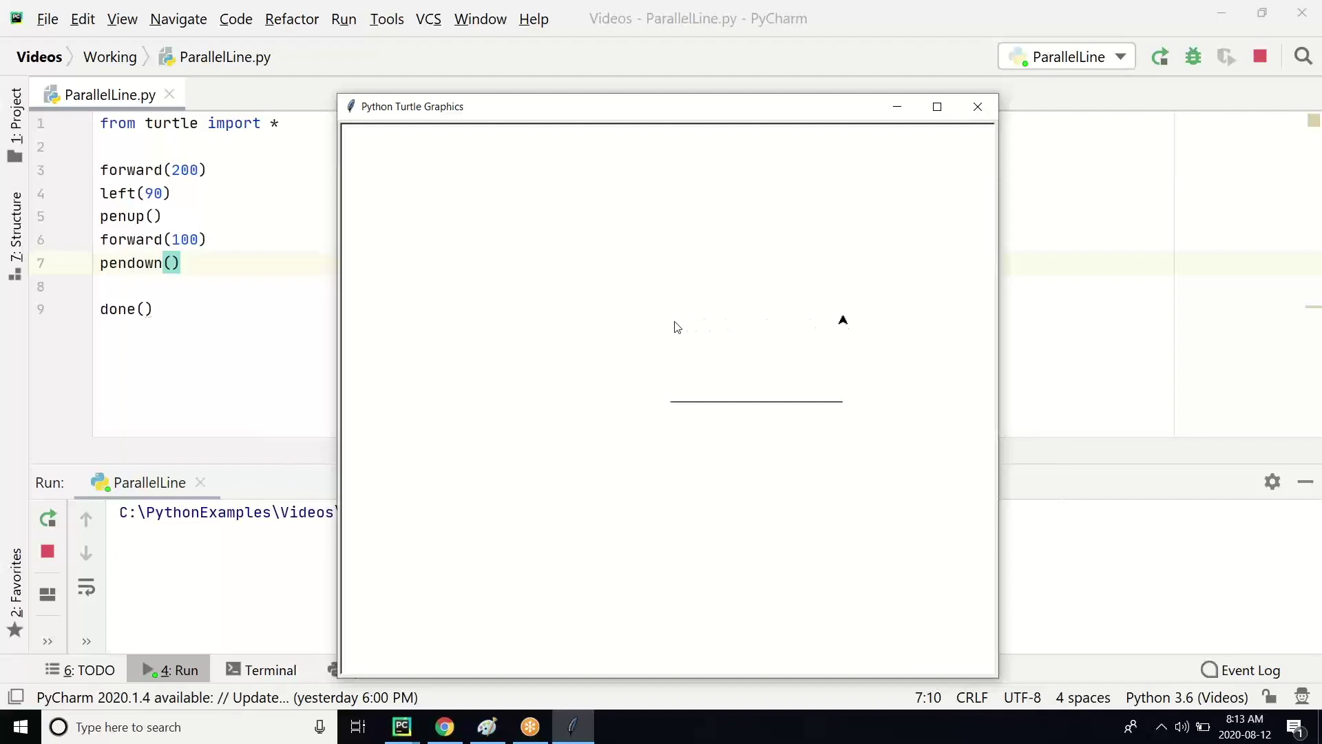
# - Check the single drawn line, then bring the editor back to the front
pyautogui.click(229, 270)
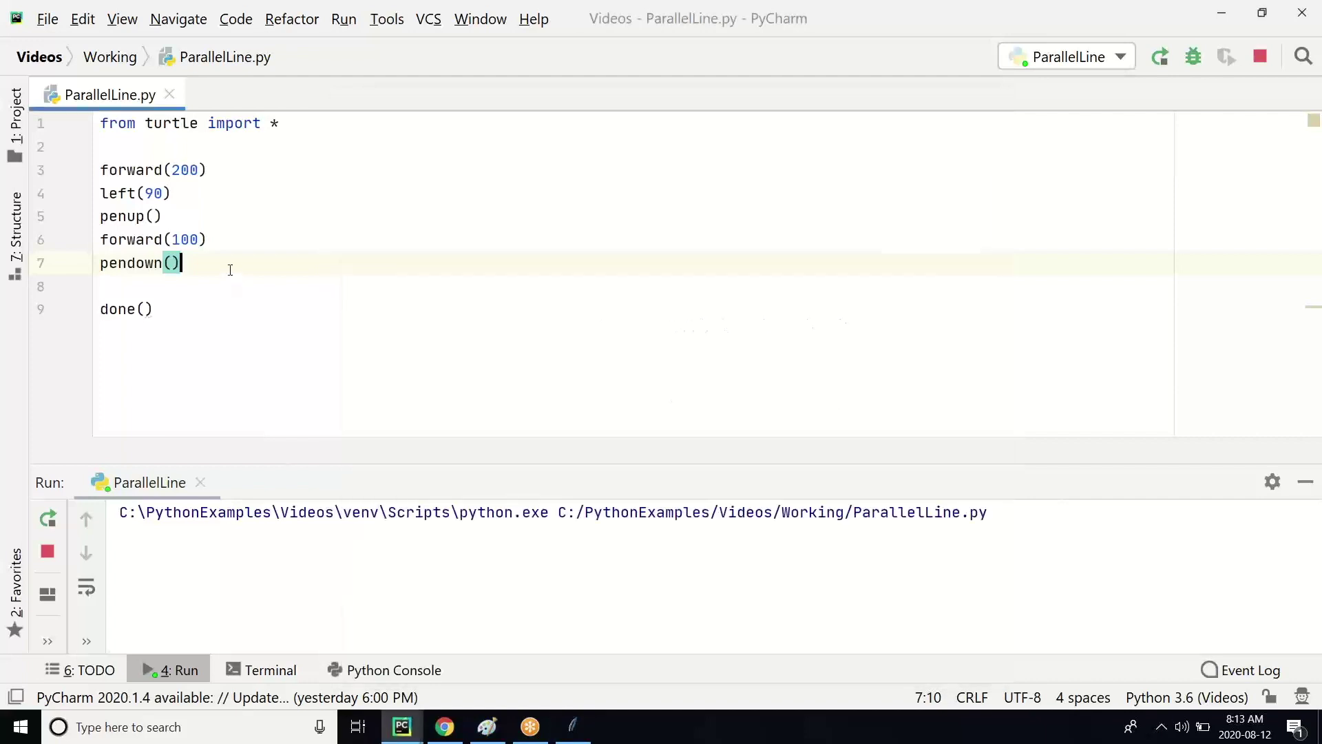
# - Add left(90) and forward(200) after pendown() and stop the previous run
pyautogui.press('Return')
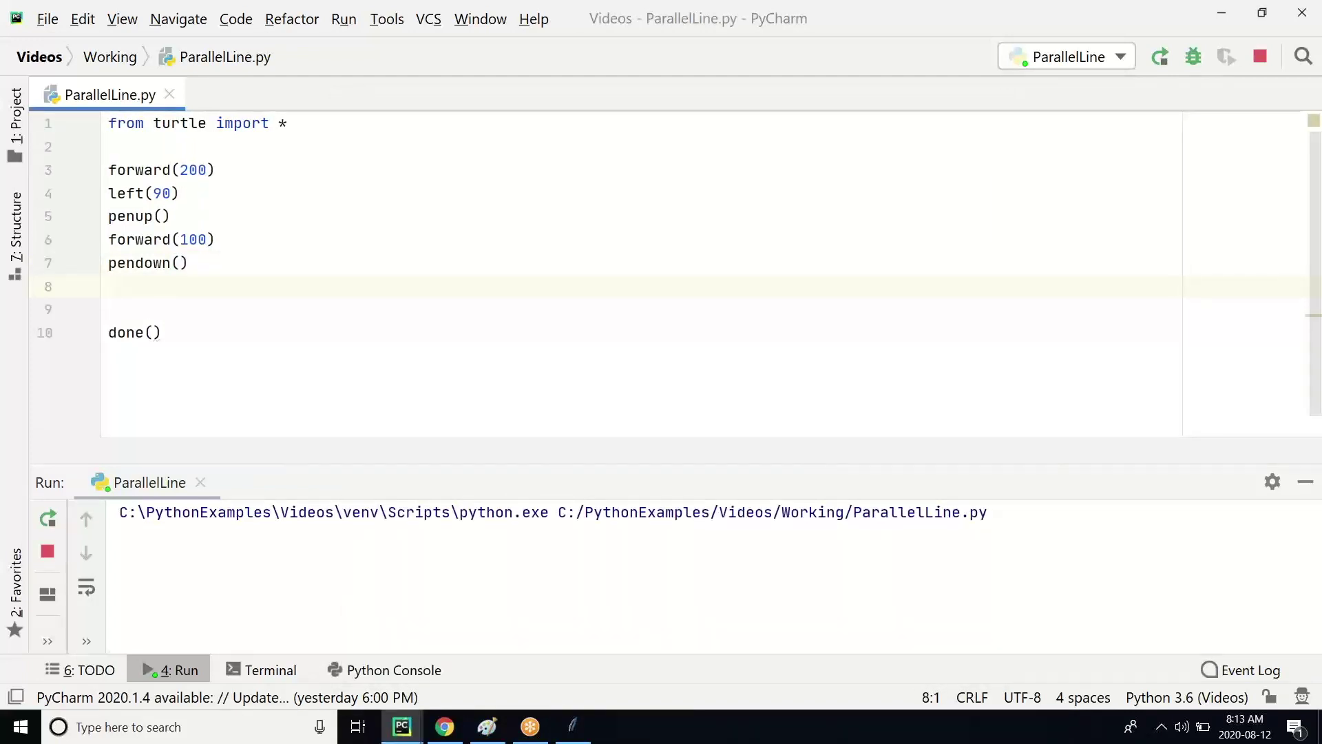
pyautogui.write('left')
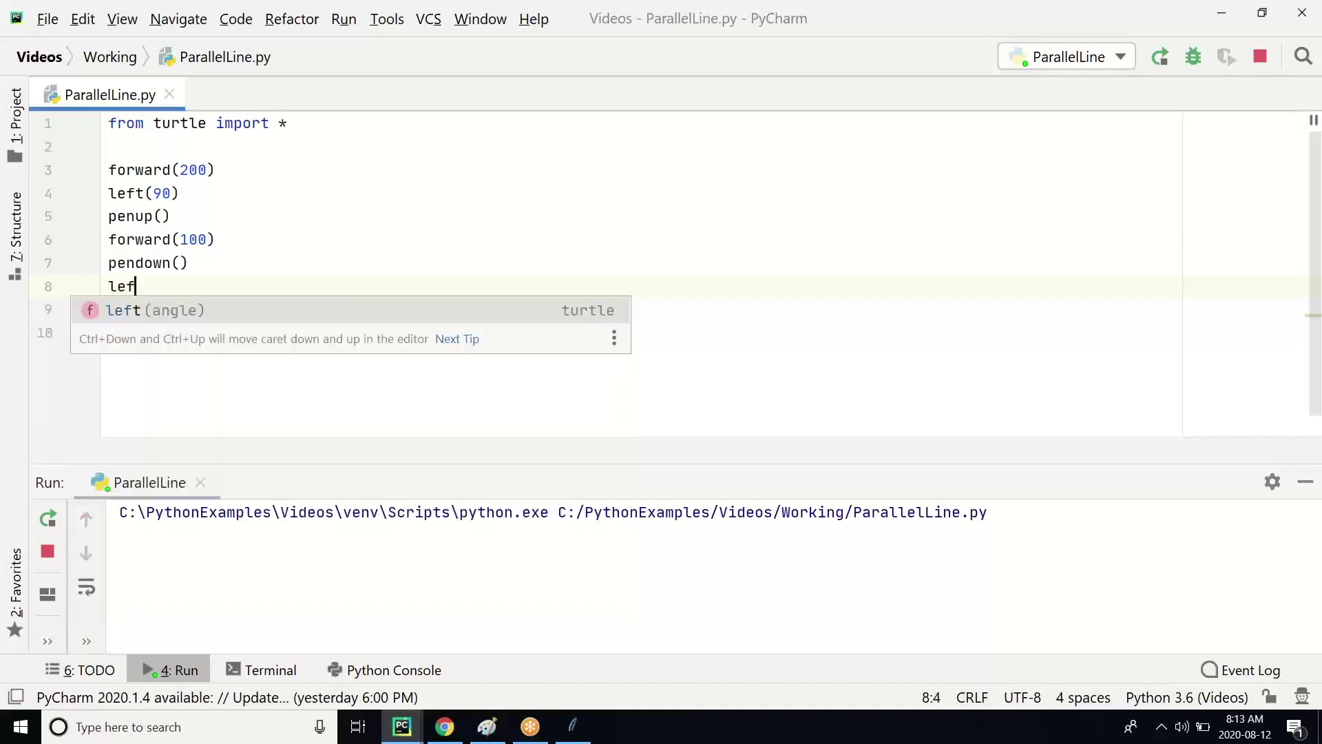
pyautogui.press('Return')
pyautogui.write('9')
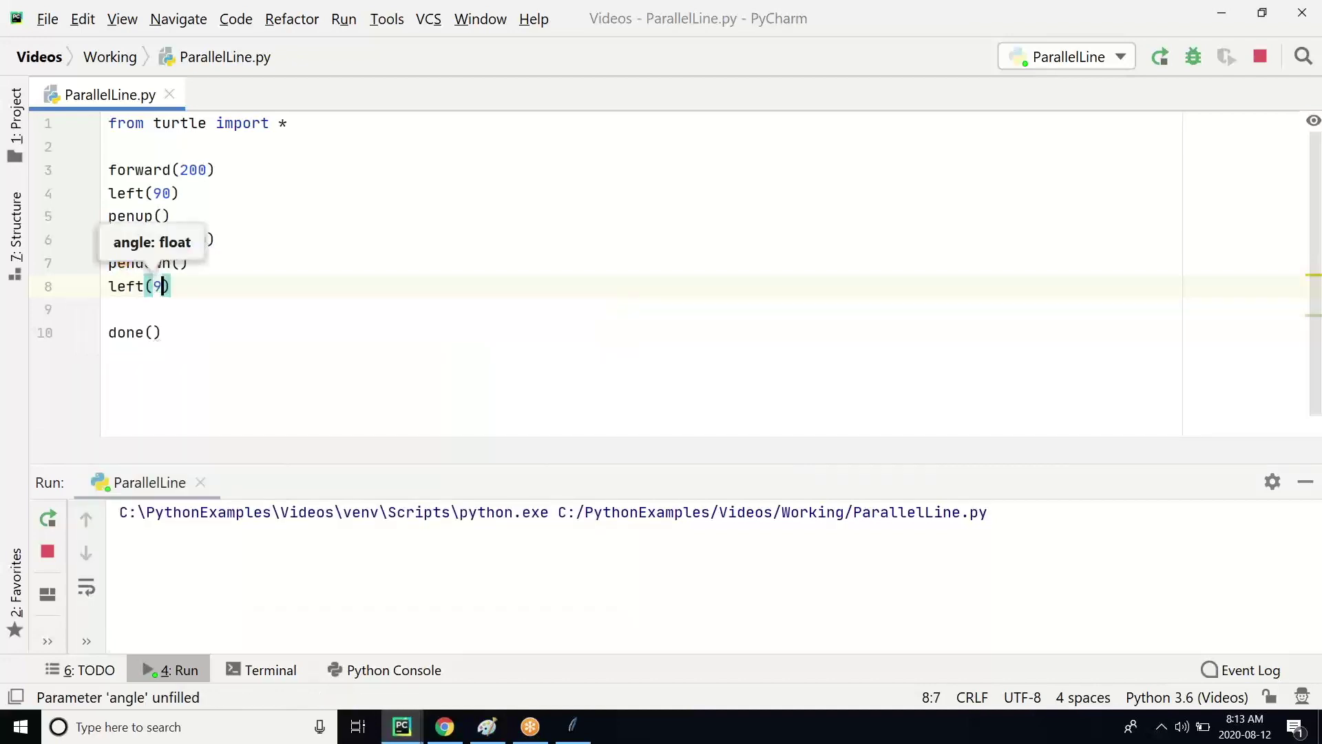
pyautogui.write('0)')
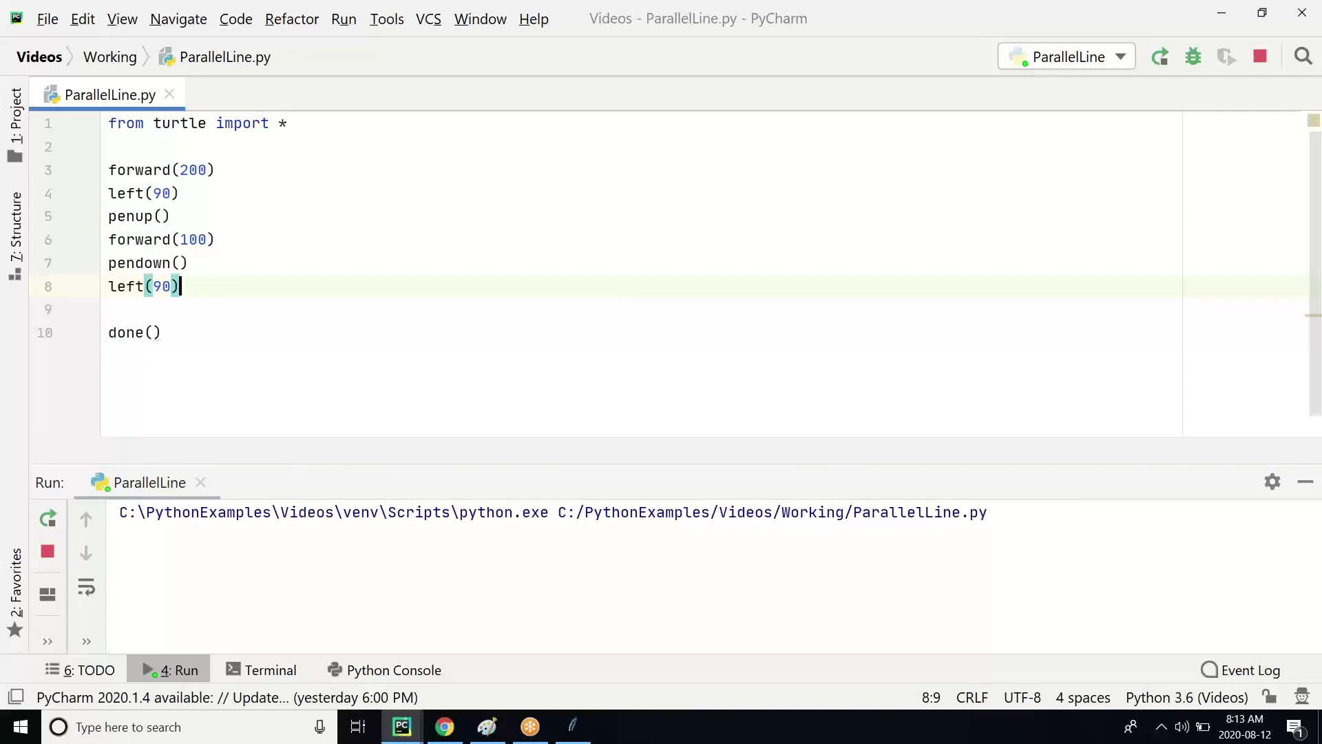
pyautogui.press('Return')
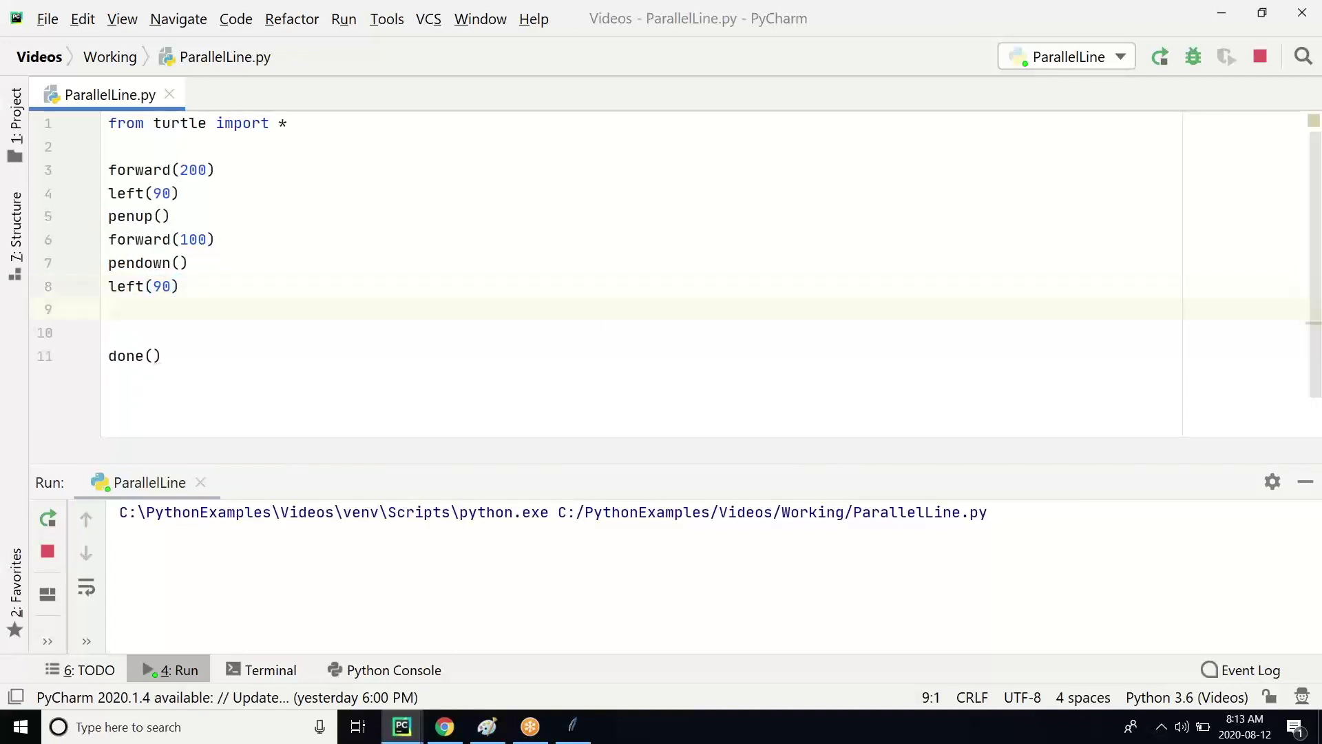
pyautogui.write('forw')
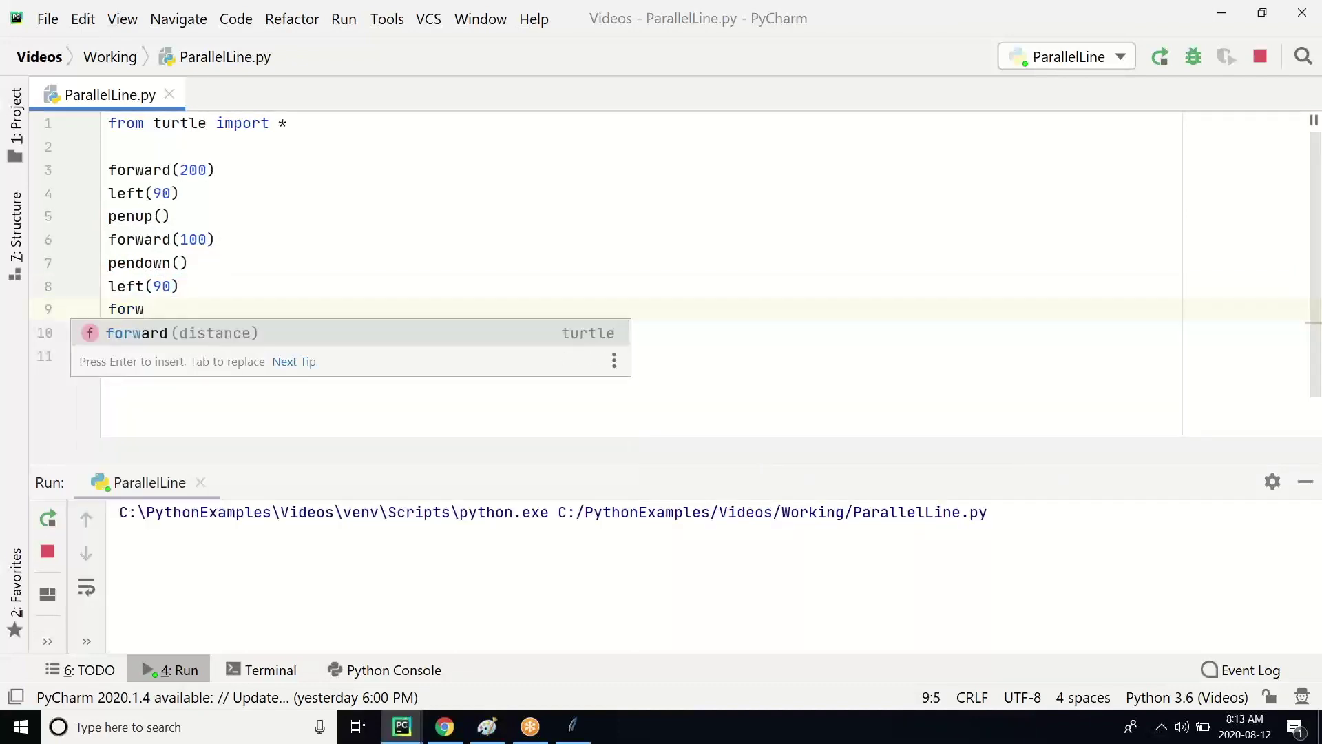
pyautogui.press('Return')
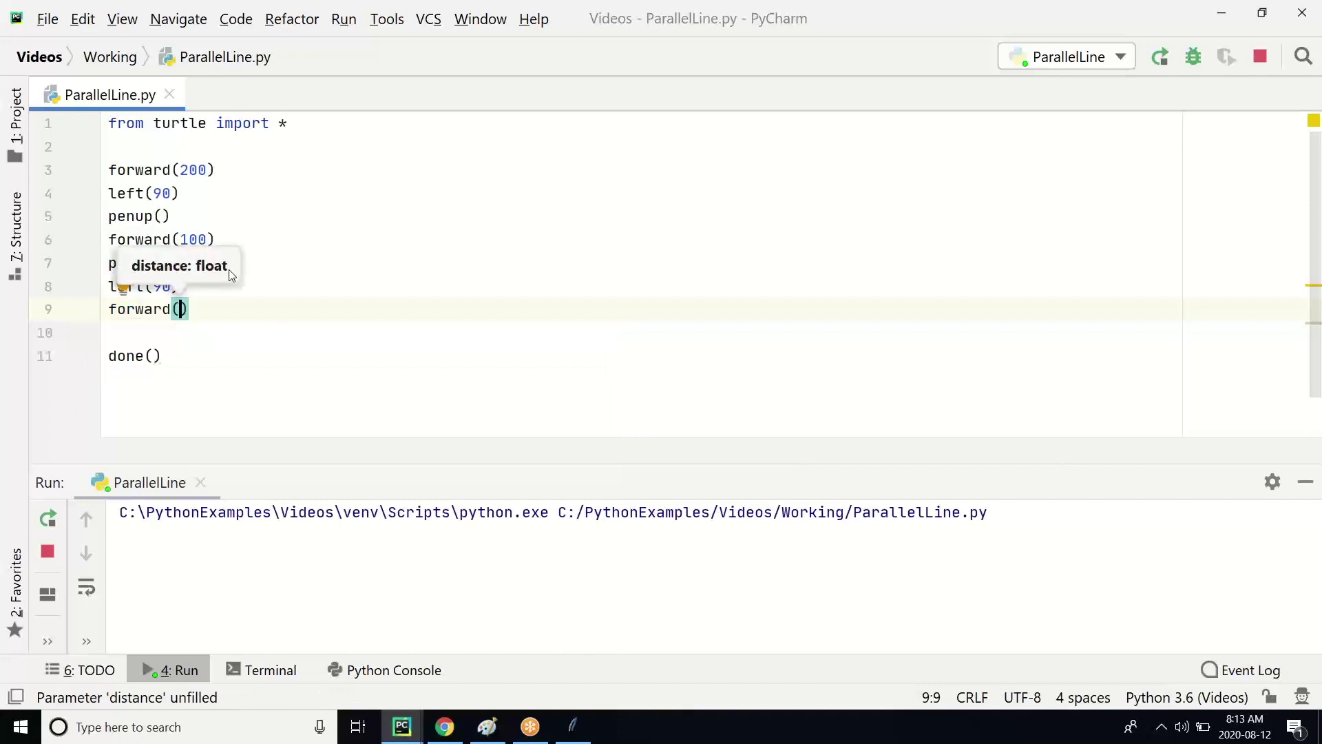
pyautogui.write('200')
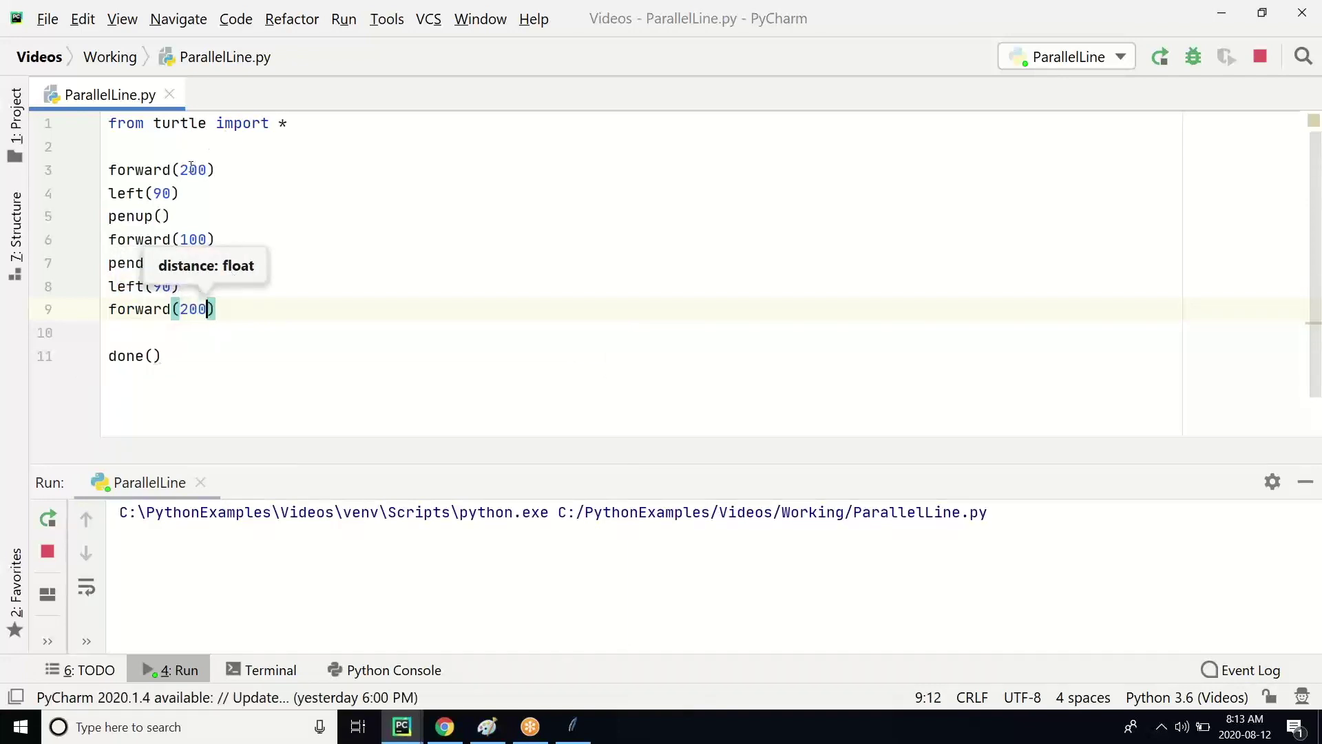
pyautogui.click(192, 169)
pyautogui.click(287, 286)
pyautogui.click(47, 543)
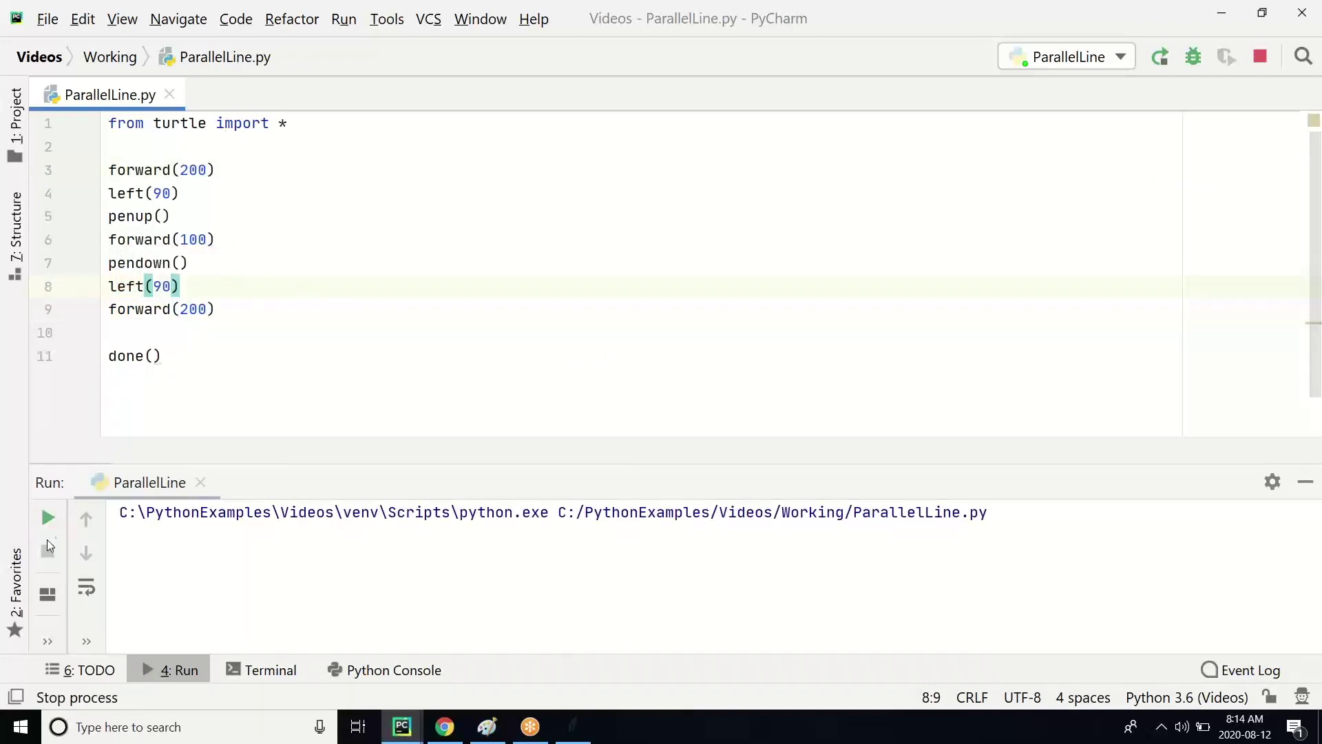
pyautogui.press('Up')
# - Run ParallelLine.py to view the two parallel horizontal lines
pyautogui.click(49, 516)
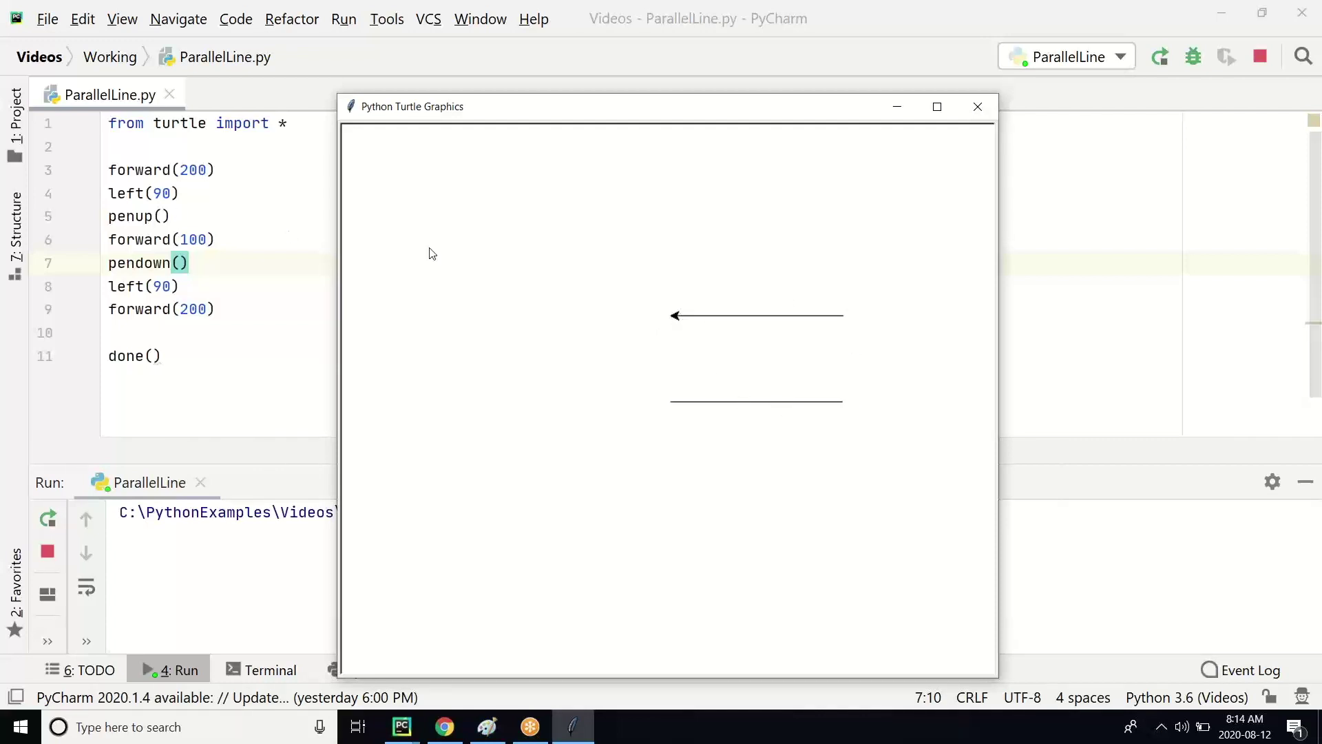
pyautogui.click(199, 145)
pyautogui.press('Return')
pyautogui.write('pe')
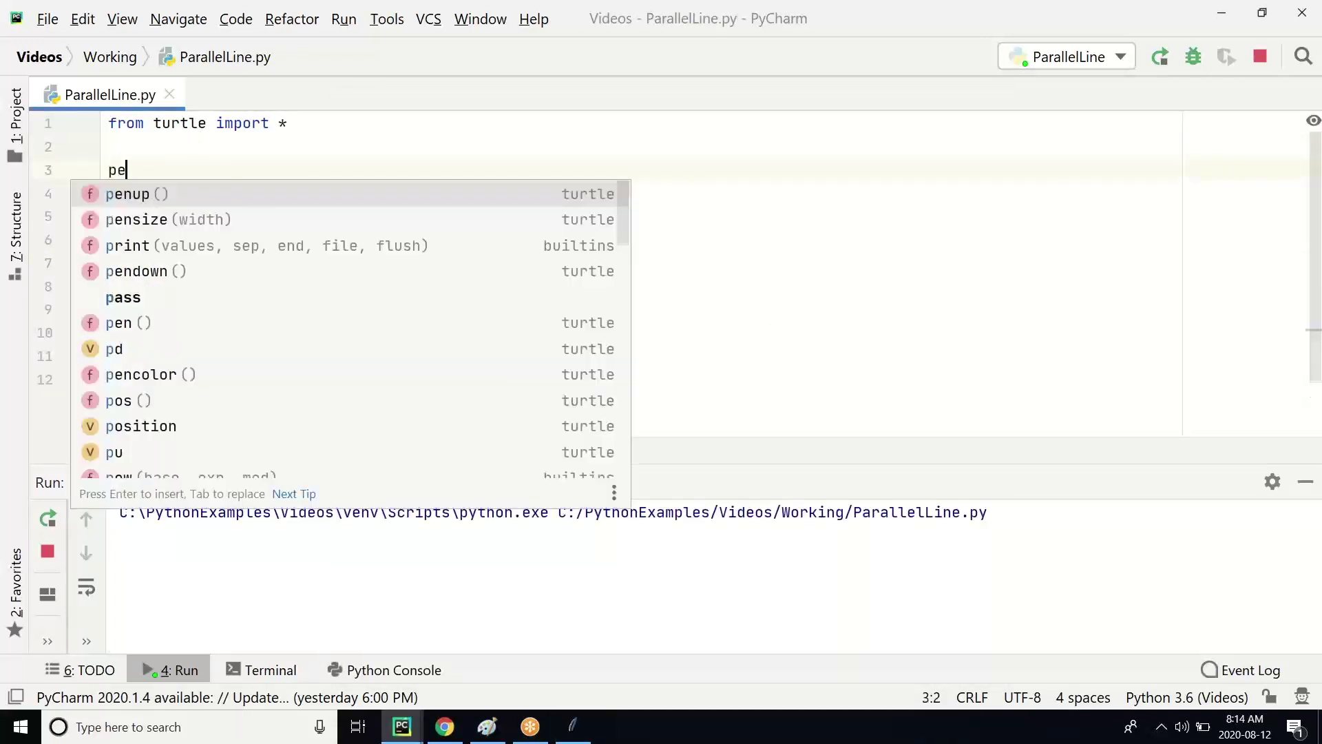
pyautogui.write('ns')
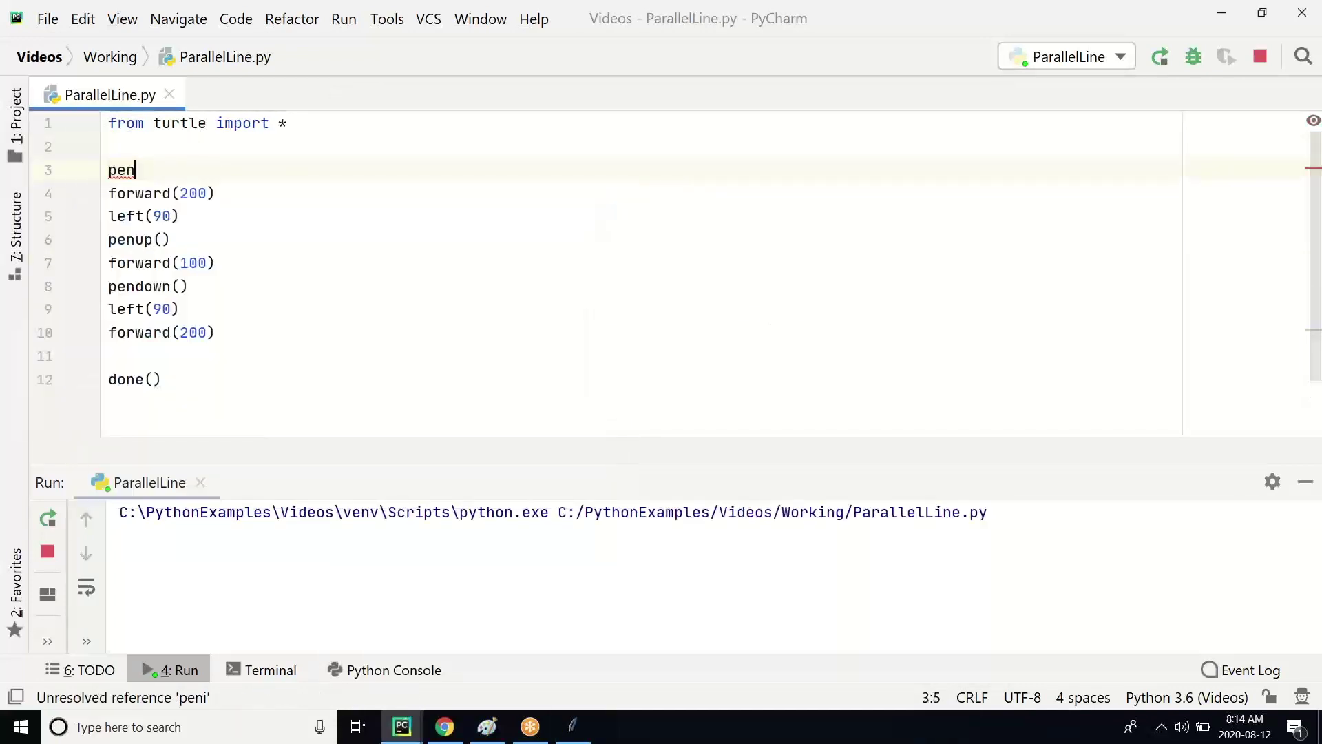
# - Add pensize(5) and color("red") near the top of the script
pyautogui.press('Return')
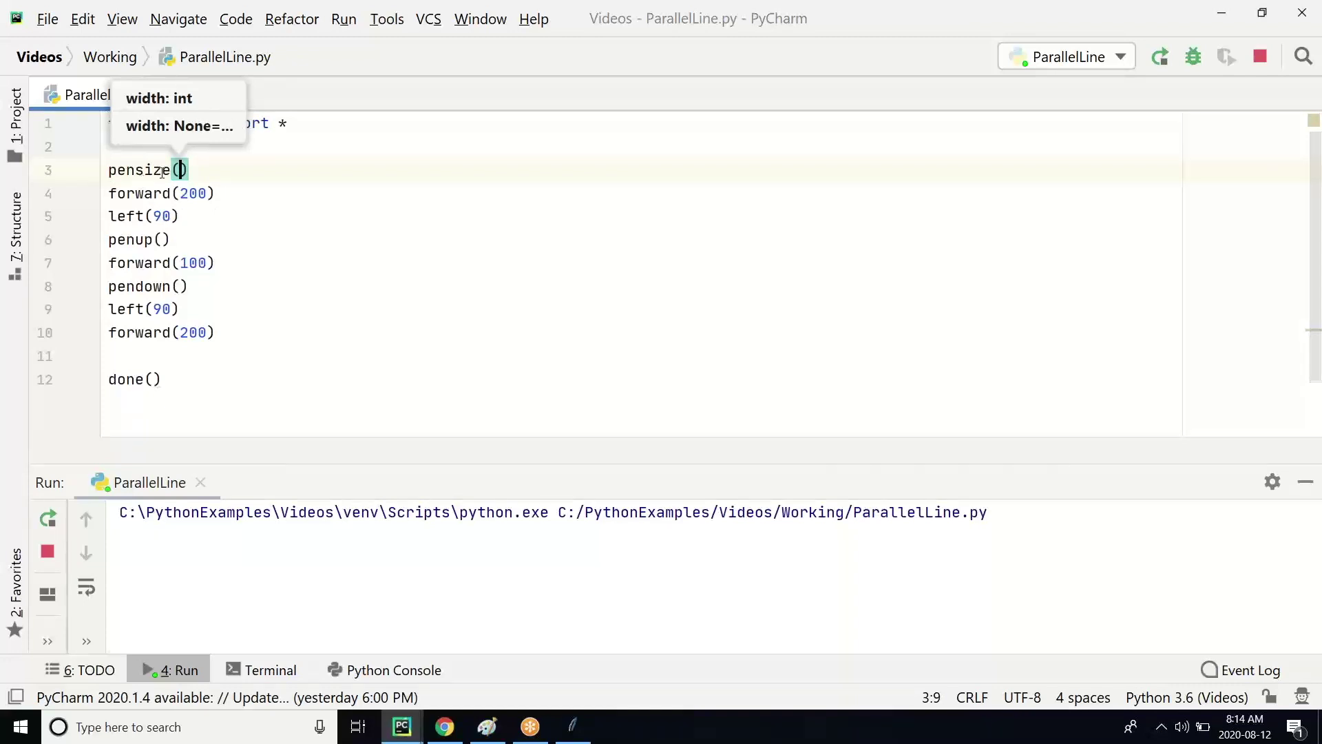
pyautogui.moveTo(145, 171)
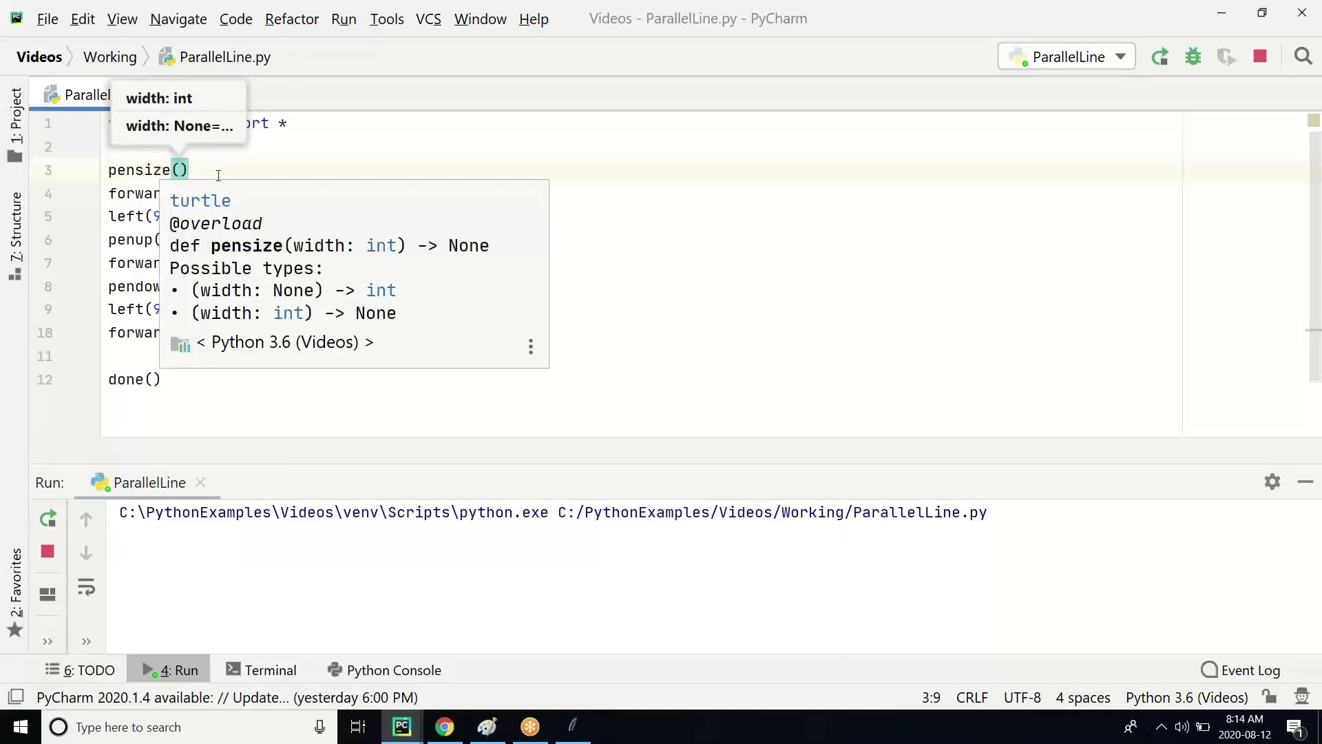
pyautogui.write('5')
pyautogui.press('End')
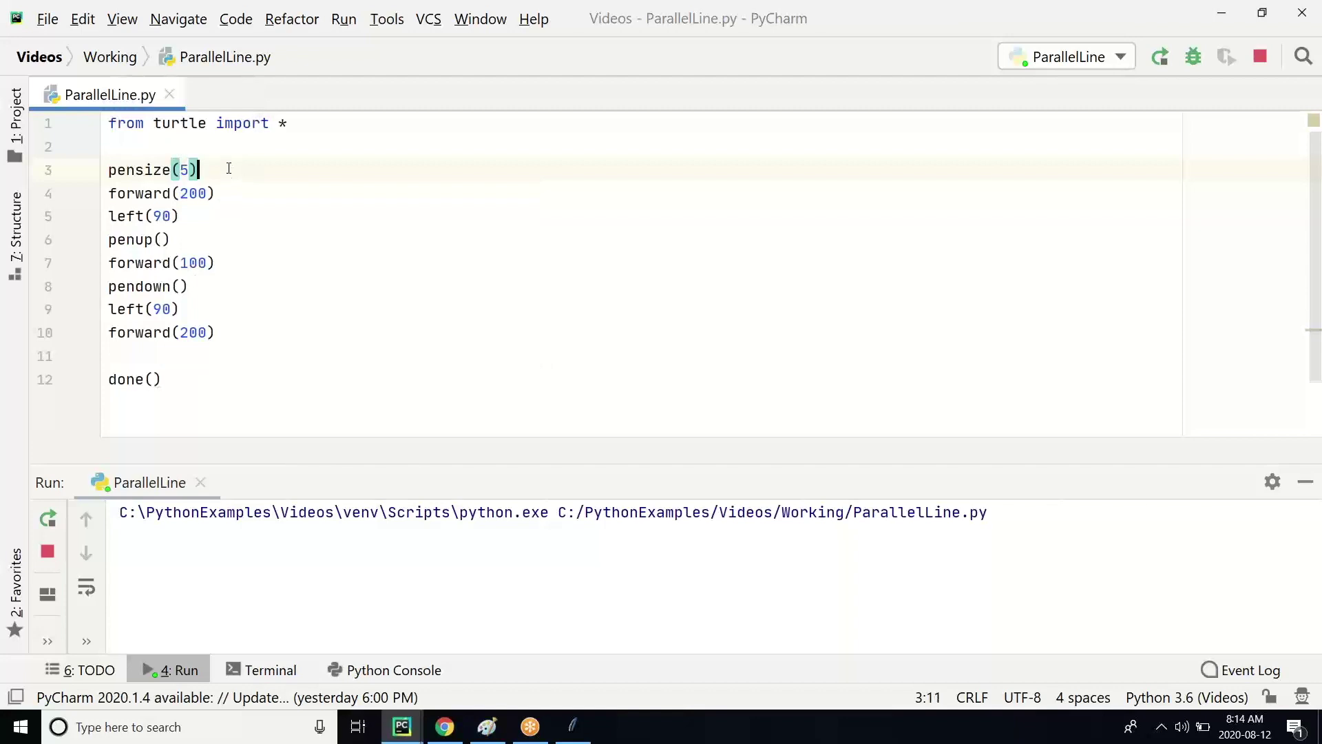
pyautogui.press('Return')
pyautogui.write('color')
pyautogui.press('Return')
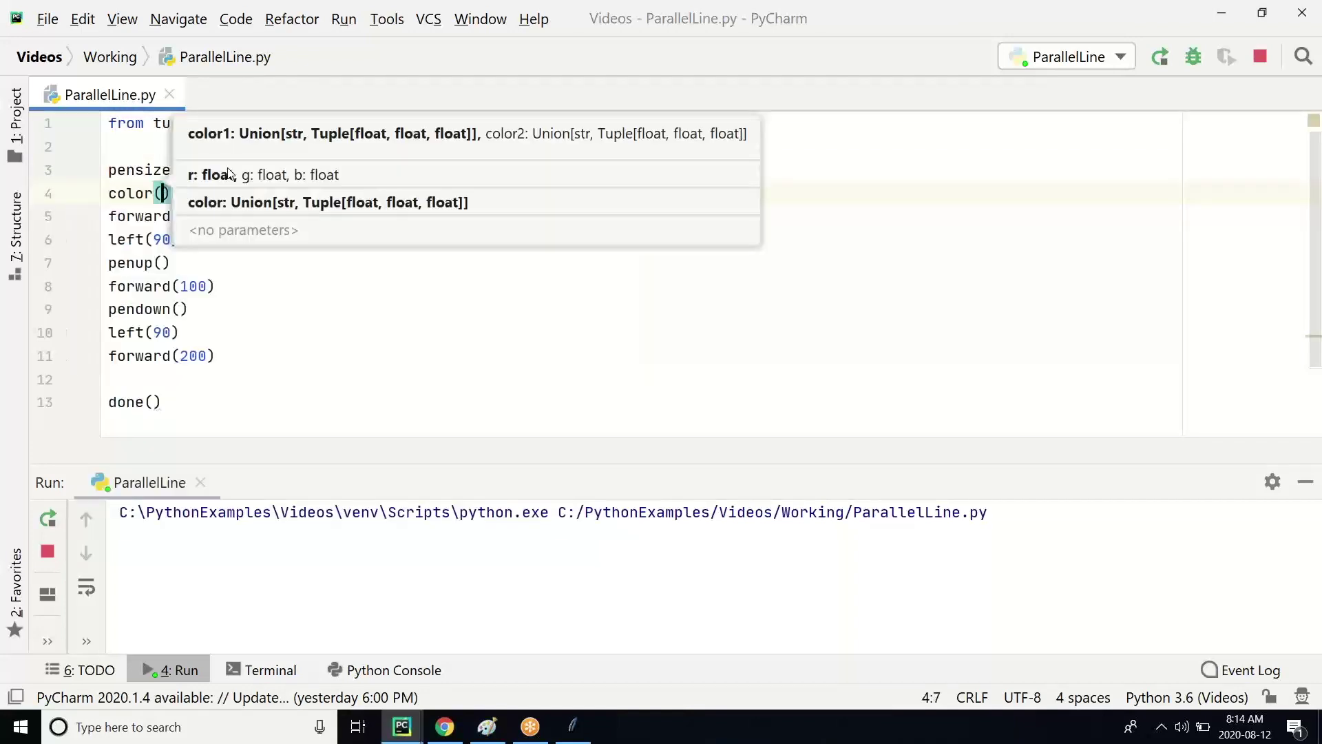
pyautogui.write('"re')
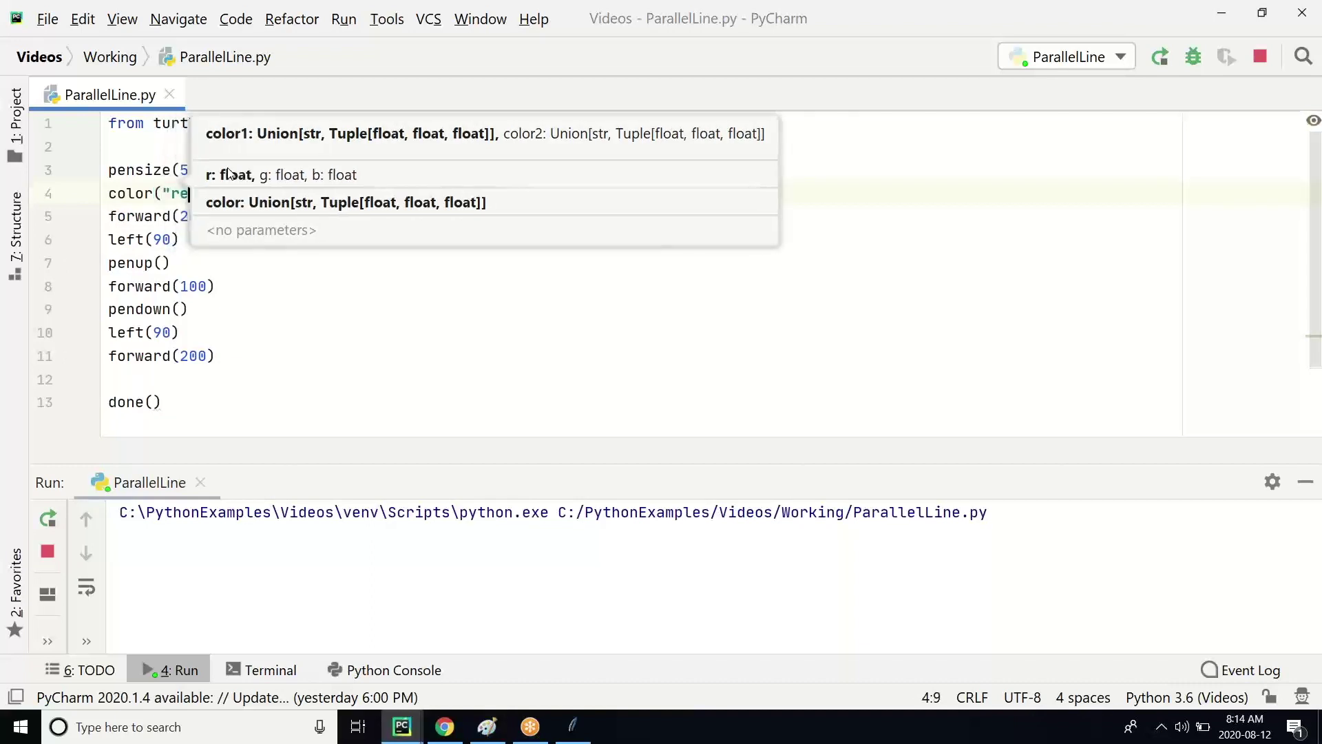
pyautogui.write('d"')
pyautogui.press('End')
pyautogui.press('Return')
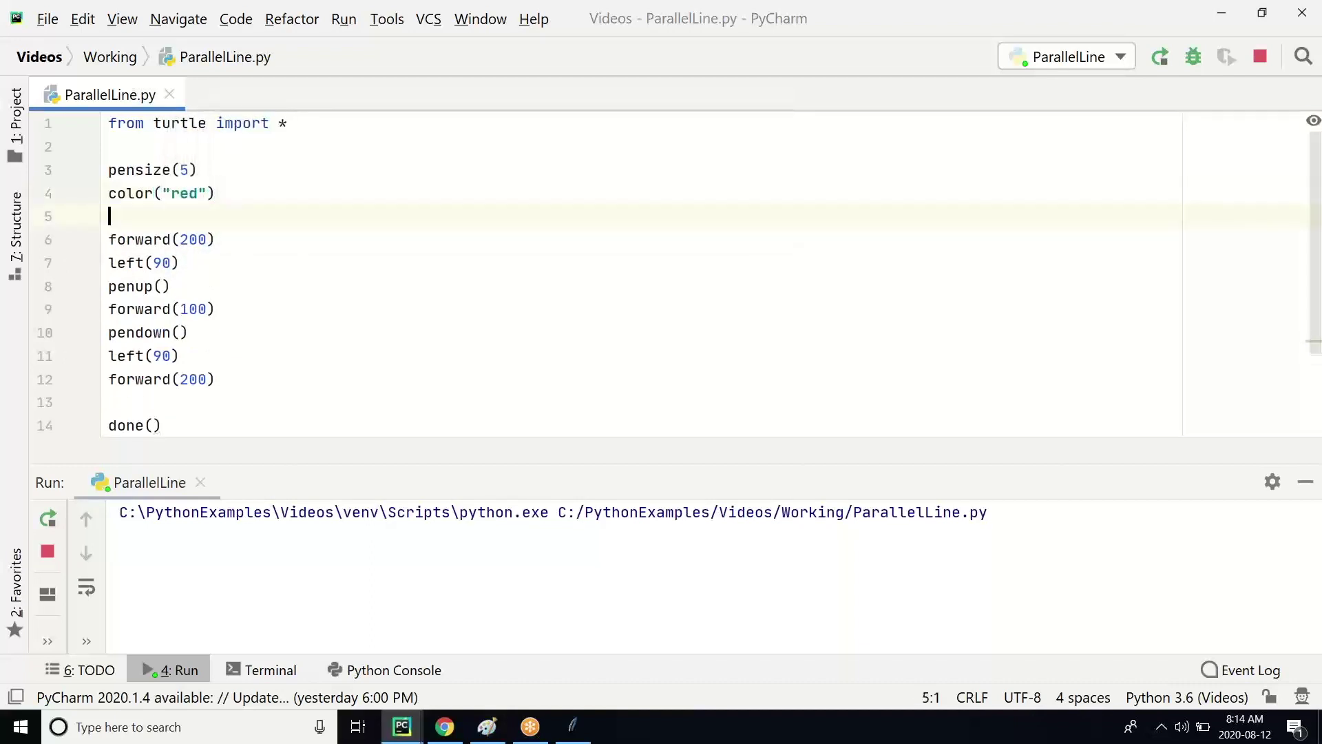
# - Restart the script to draw the thick red lines
pyautogui.click(46, 550)
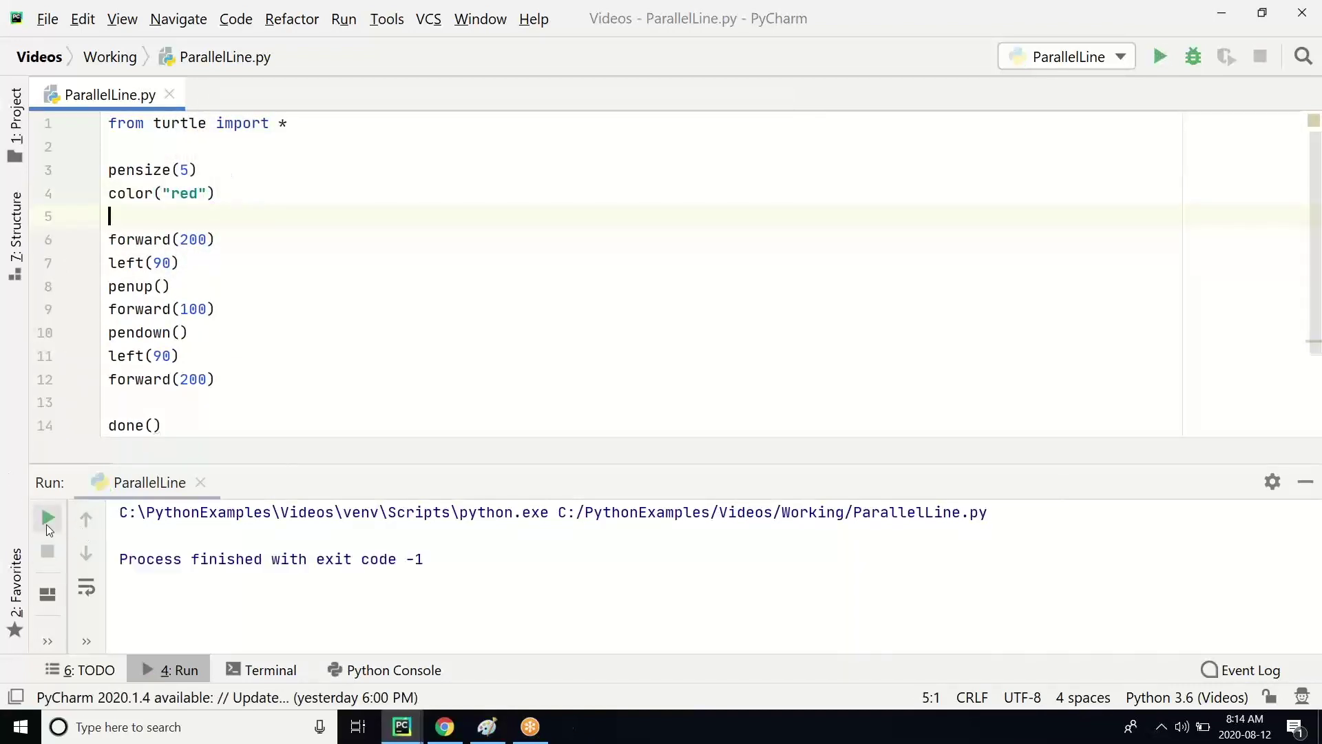
pyautogui.click(47, 520)
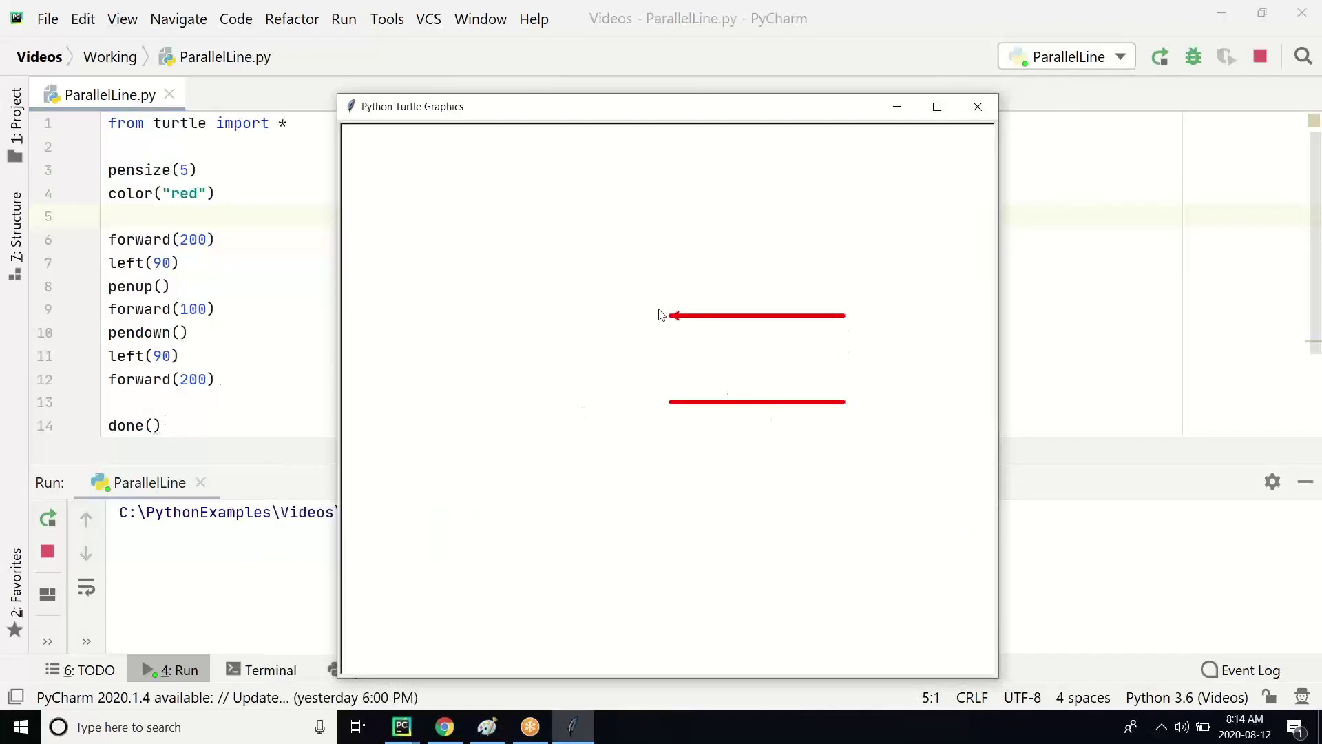
pyautogui.click(212, 414)
# - Insert a hideturtle() line just above done()
pyautogui.press('Return')
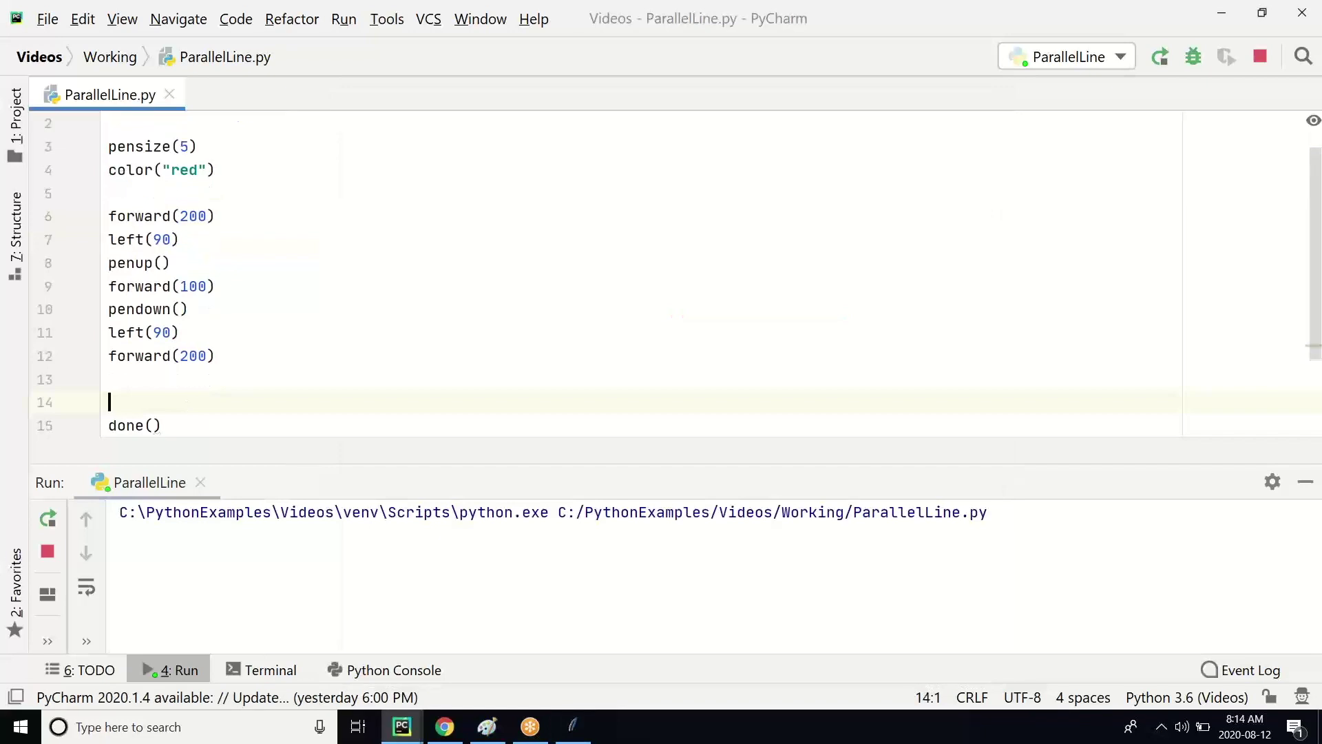
pyautogui.write('h')
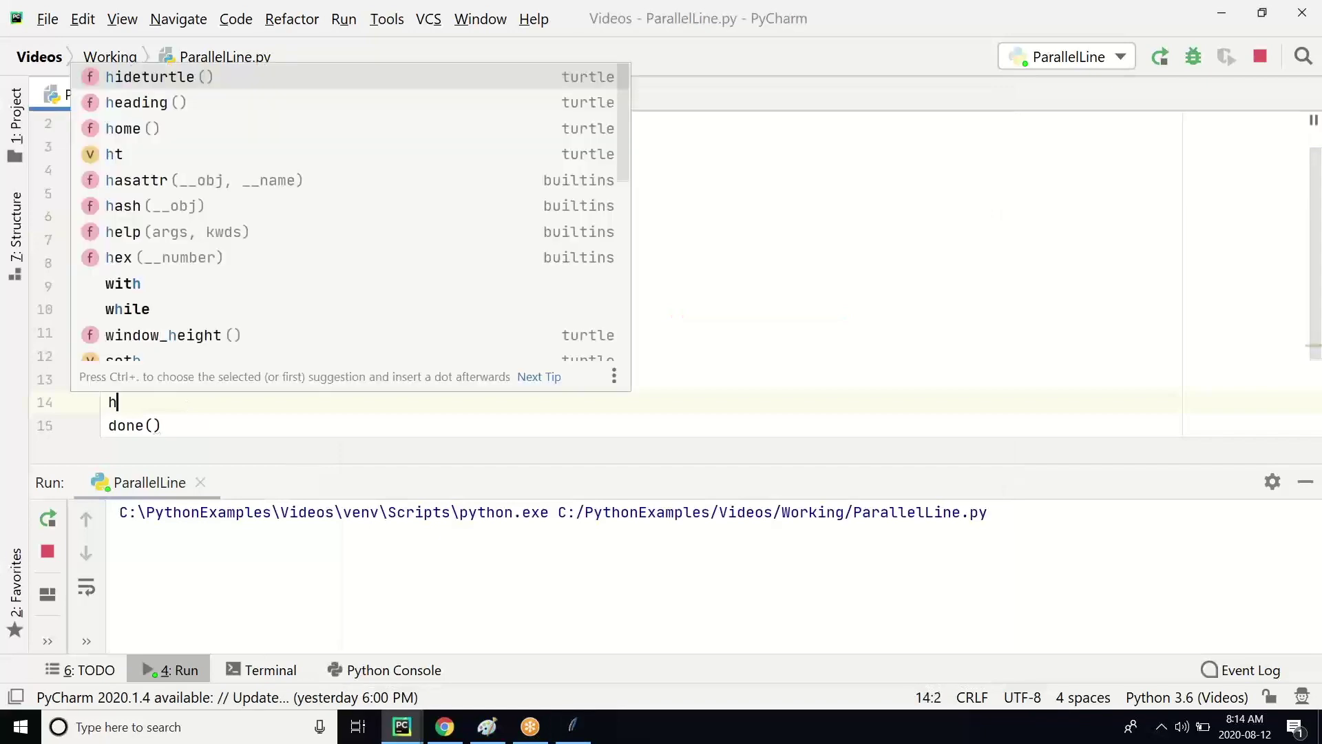
pyautogui.press('Return')
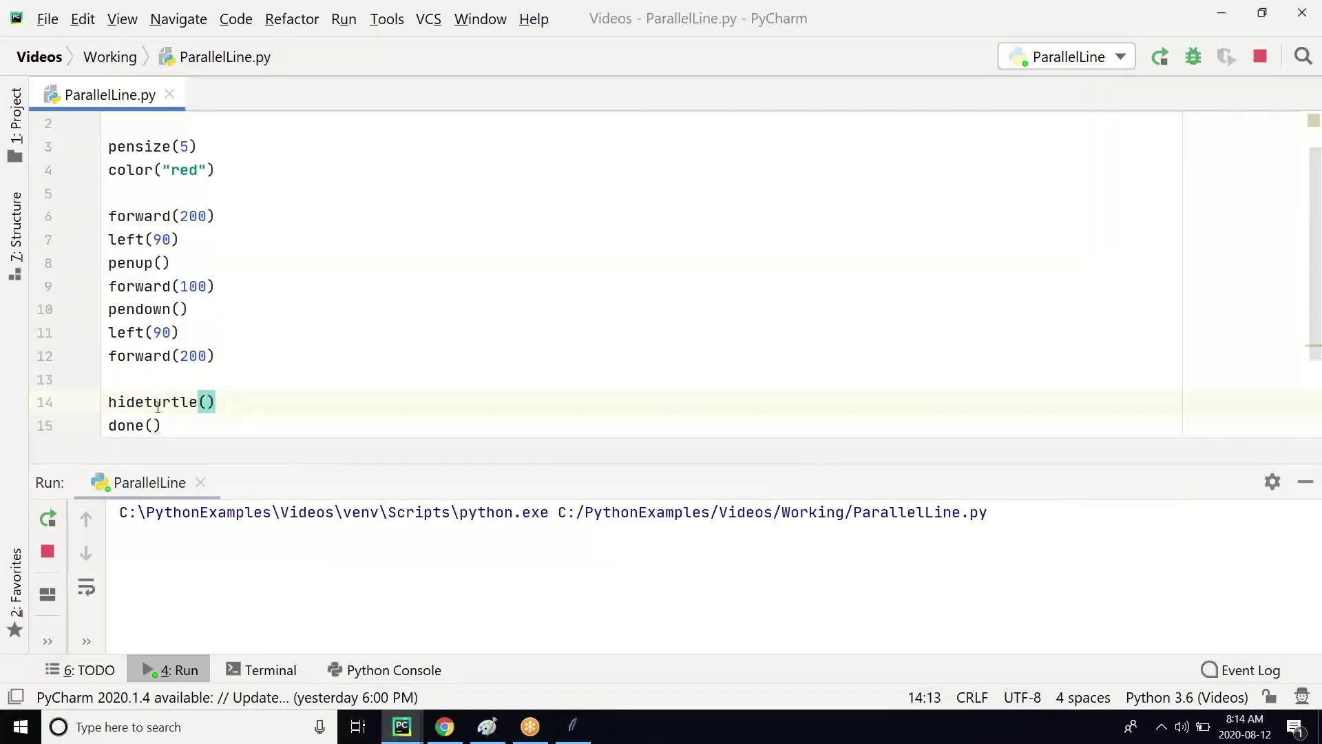
pyautogui.doubleClick(155, 402)
pyautogui.keyDown('shift'); pyautogui.click(108, 403); pyautogui.keyUp('shift')
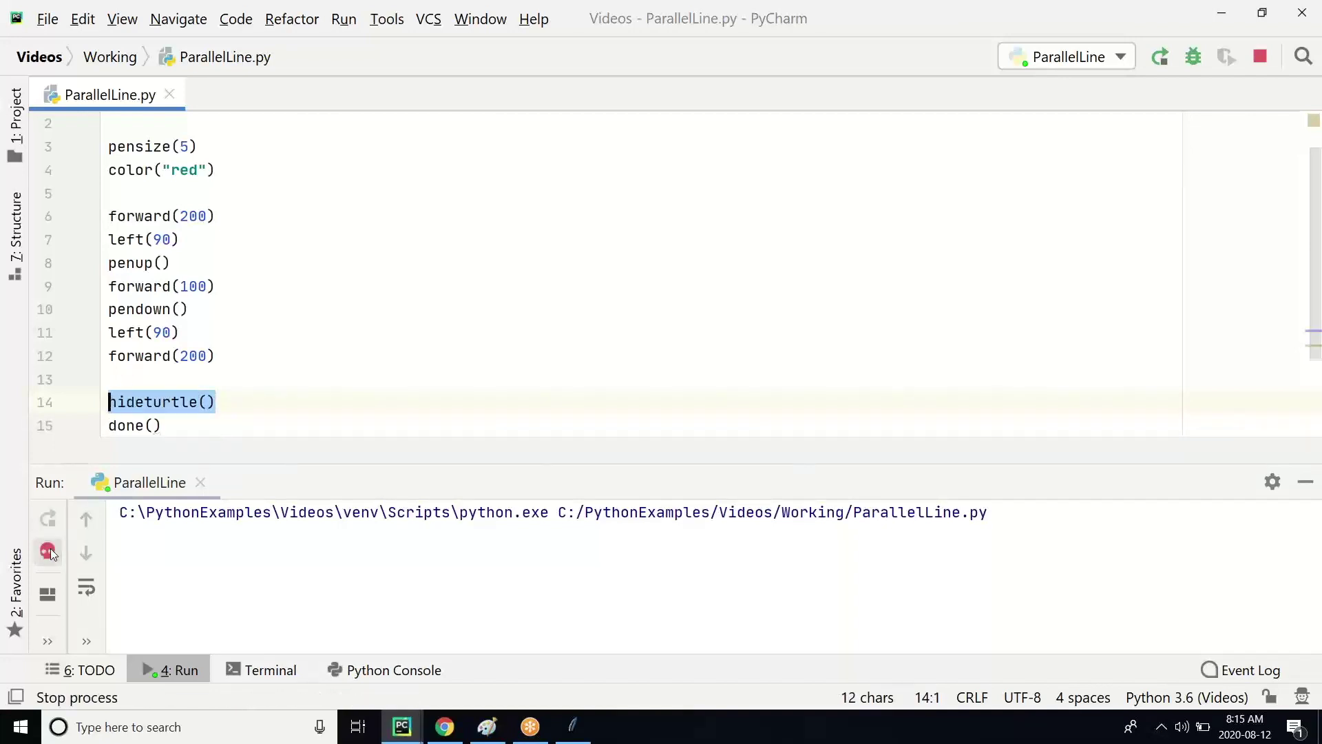
# - Restart the script to show the red lines without the turtle arrow
pyautogui.click(48, 551)
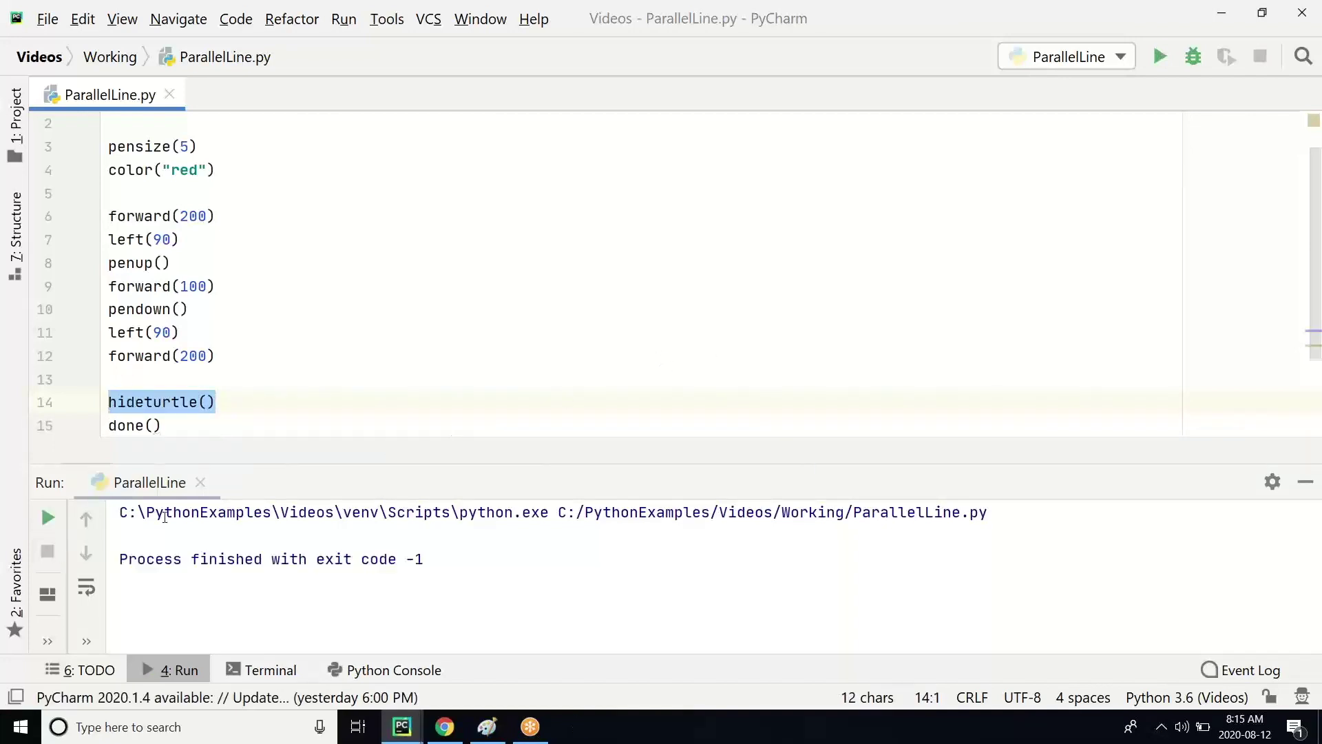
pyautogui.click(48, 518)
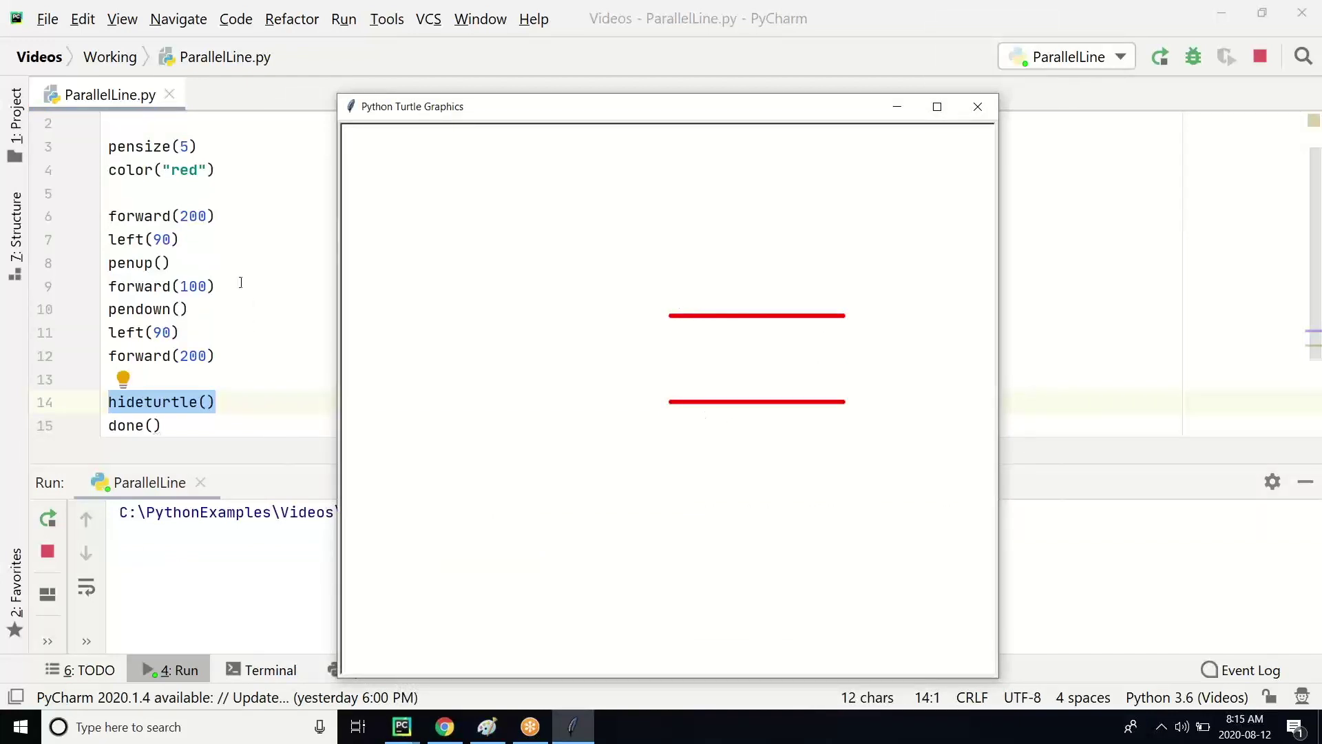
pyautogui.hotkey('alt', 'Tab')
pyautogui.hotkey('shift', 'Escape')
pyautogui.click(358, 286)
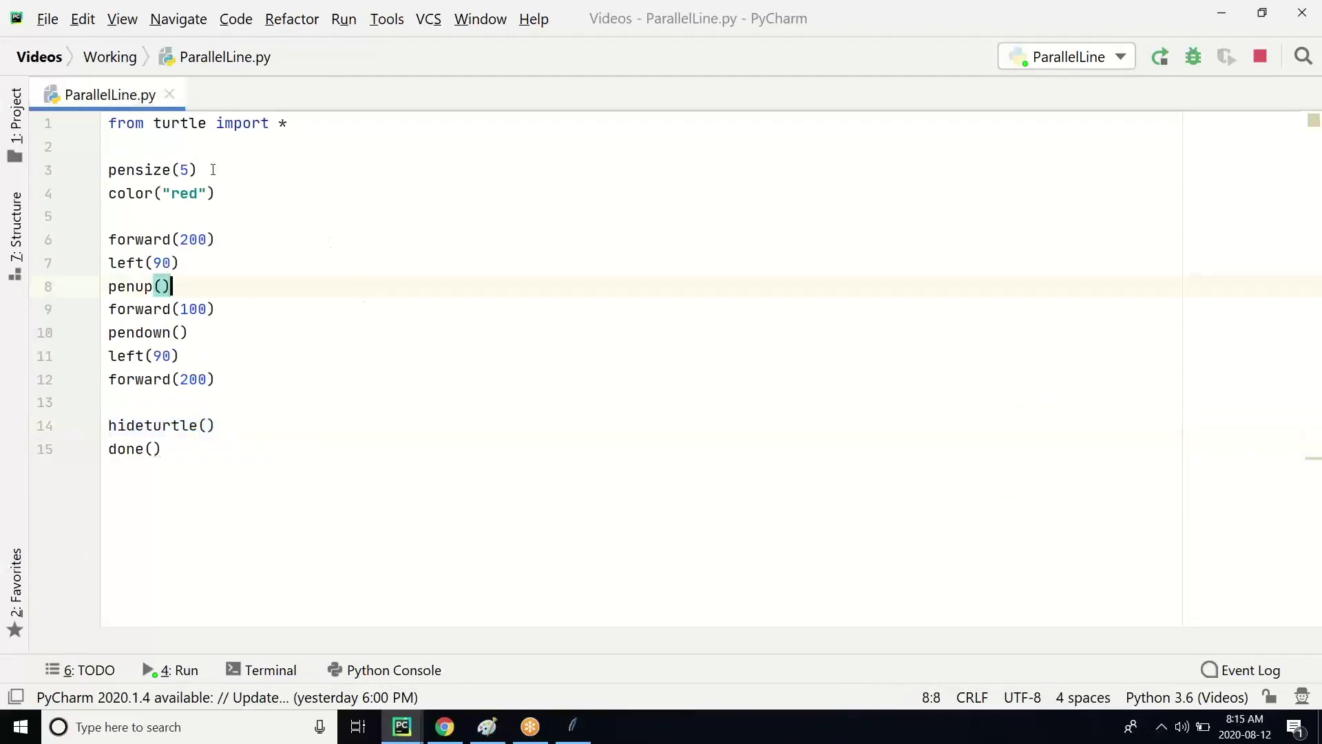
# - Highlight the import, pensize(5), color("red"), forward(100) and pendown() lines to explain them
pyautogui.moveTo(289, 124); pyautogui.dragTo(109, 124)
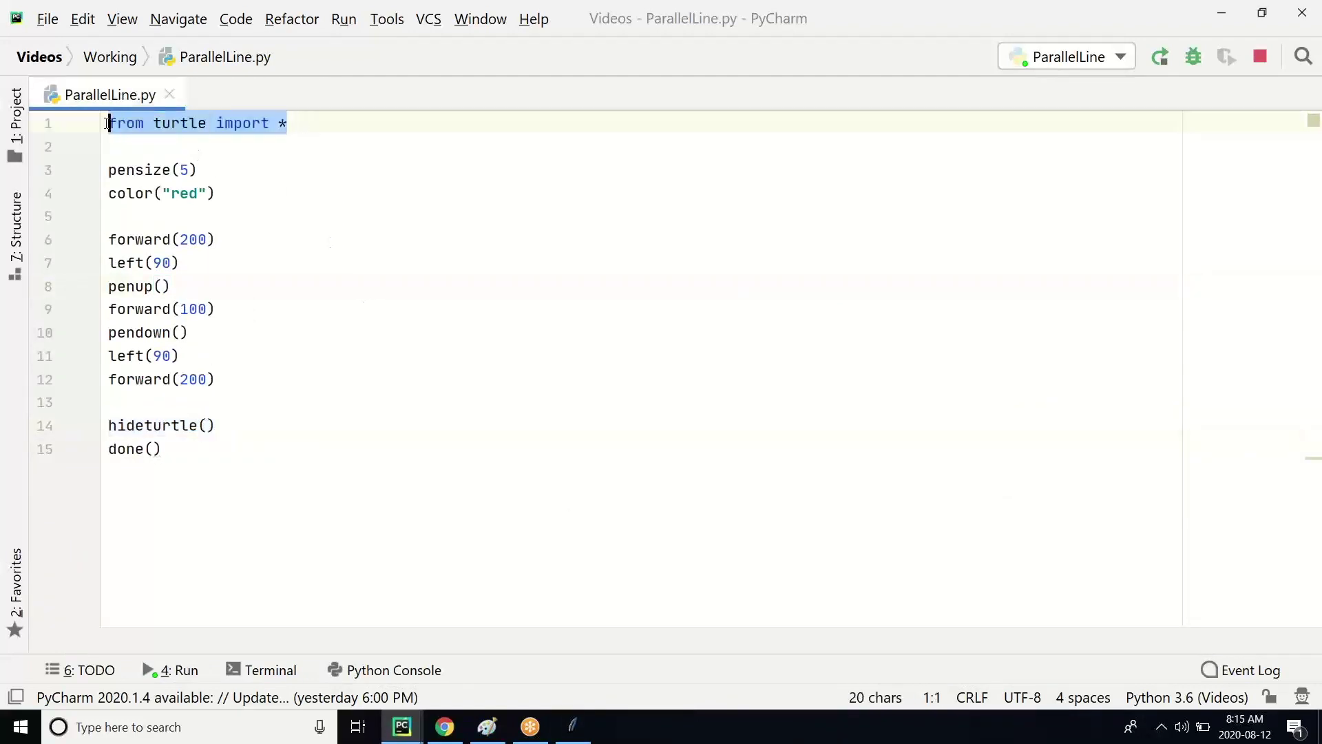
pyautogui.moveTo(221, 170); pyautogui.dragTo(109, 173)
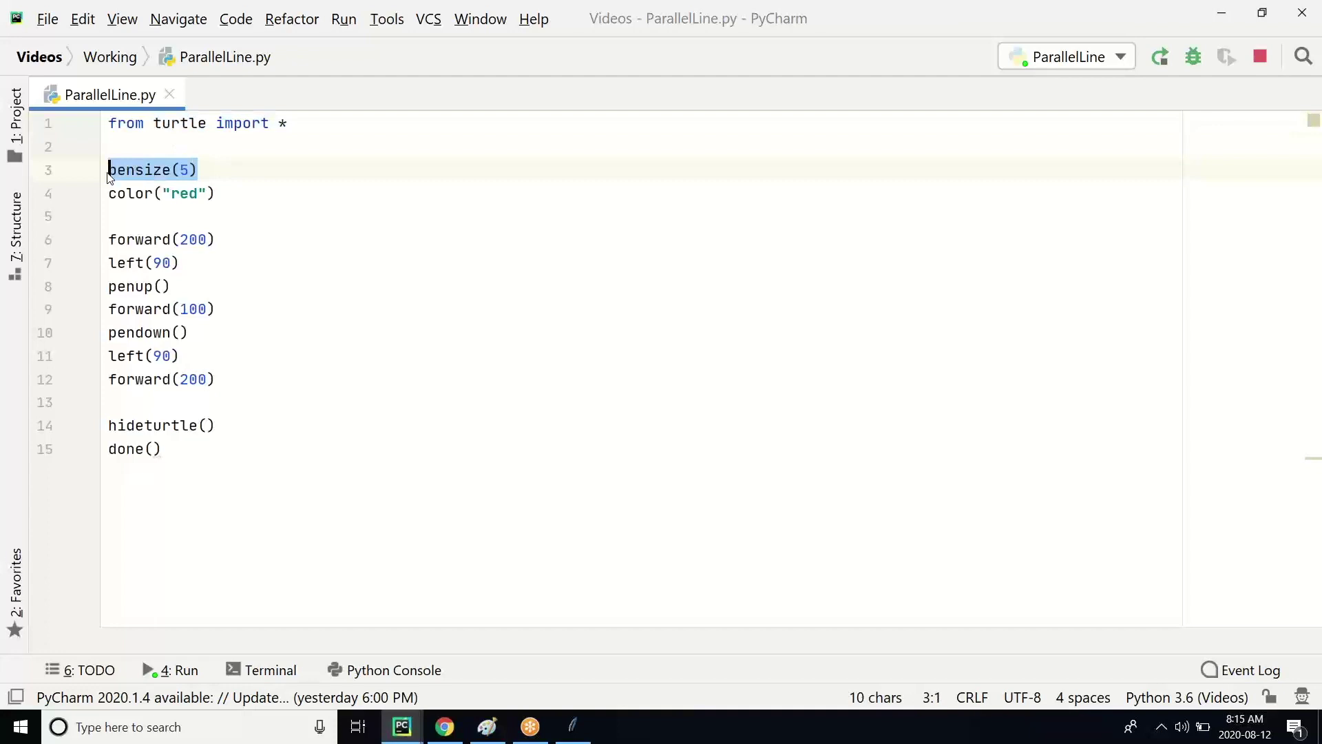
pyautogui.moveTo(247, 190)
pyautogui.mouseDown()
pyautogui.moveTo(104, 203)
pyautogui.moveTo(167, 240)
pyautogui.moveTo(230, 241)
pyautogui.moveTo(181, 263)
pyautogui.moveTo(109, 262)
pyautogui.mouseUp()
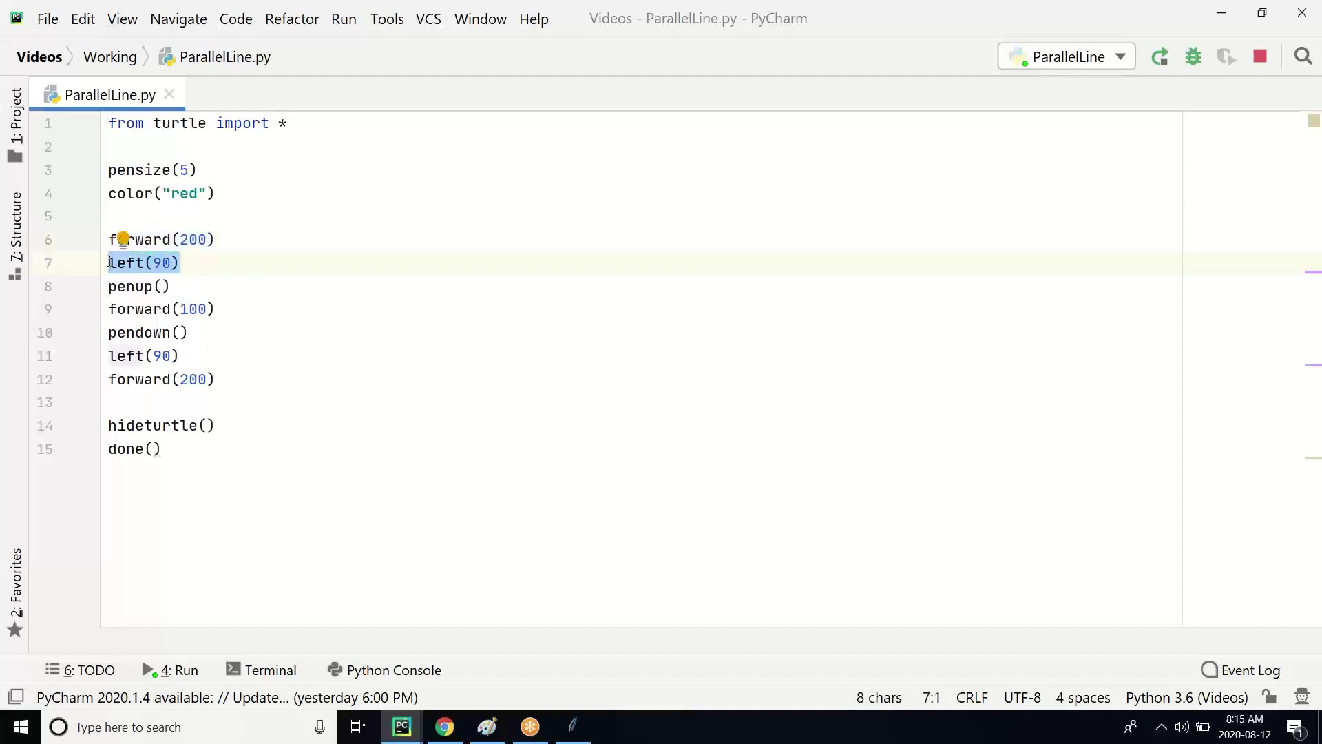
pyautogui.click(216, 281)
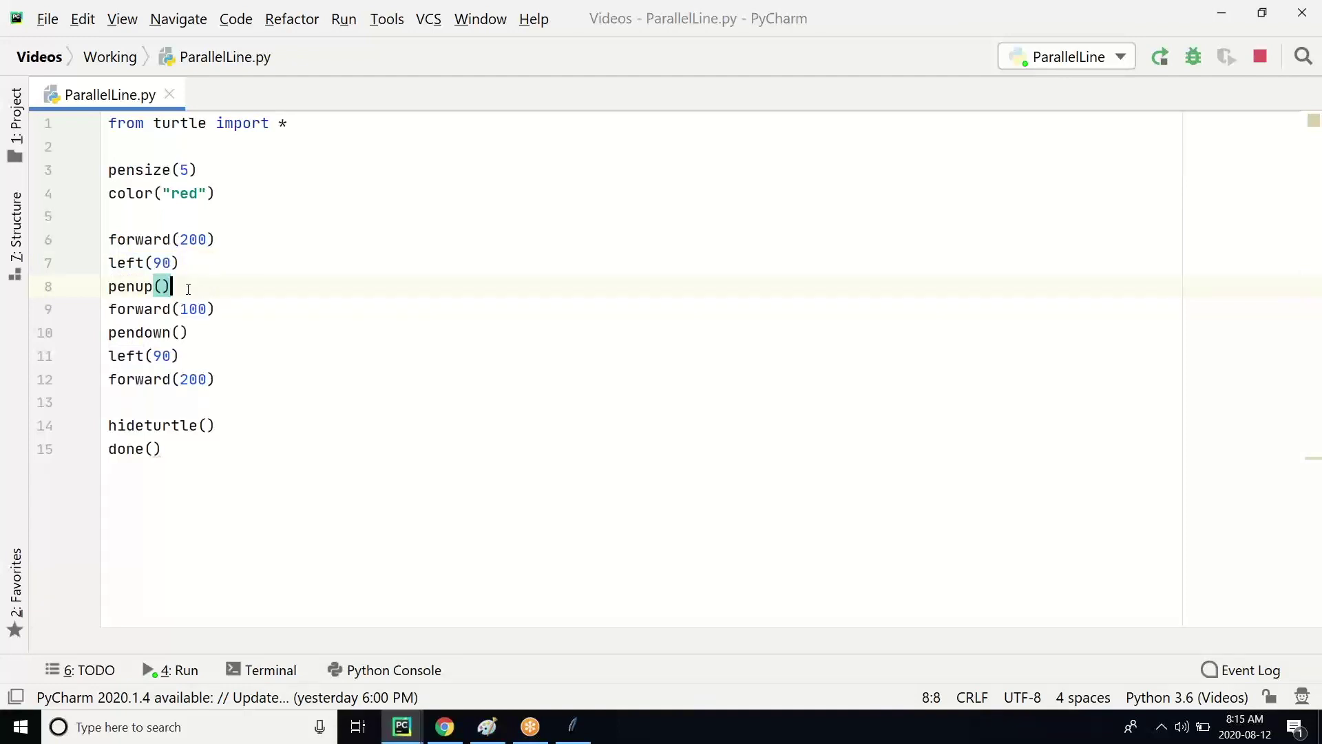
pyautogui.moveTo(214, 309)
pyautogui.mouseDown()
pyautogui.moveTo(109, 309)
pyautogui.moveTo(109, 286)
pyautogui.mouseUp()
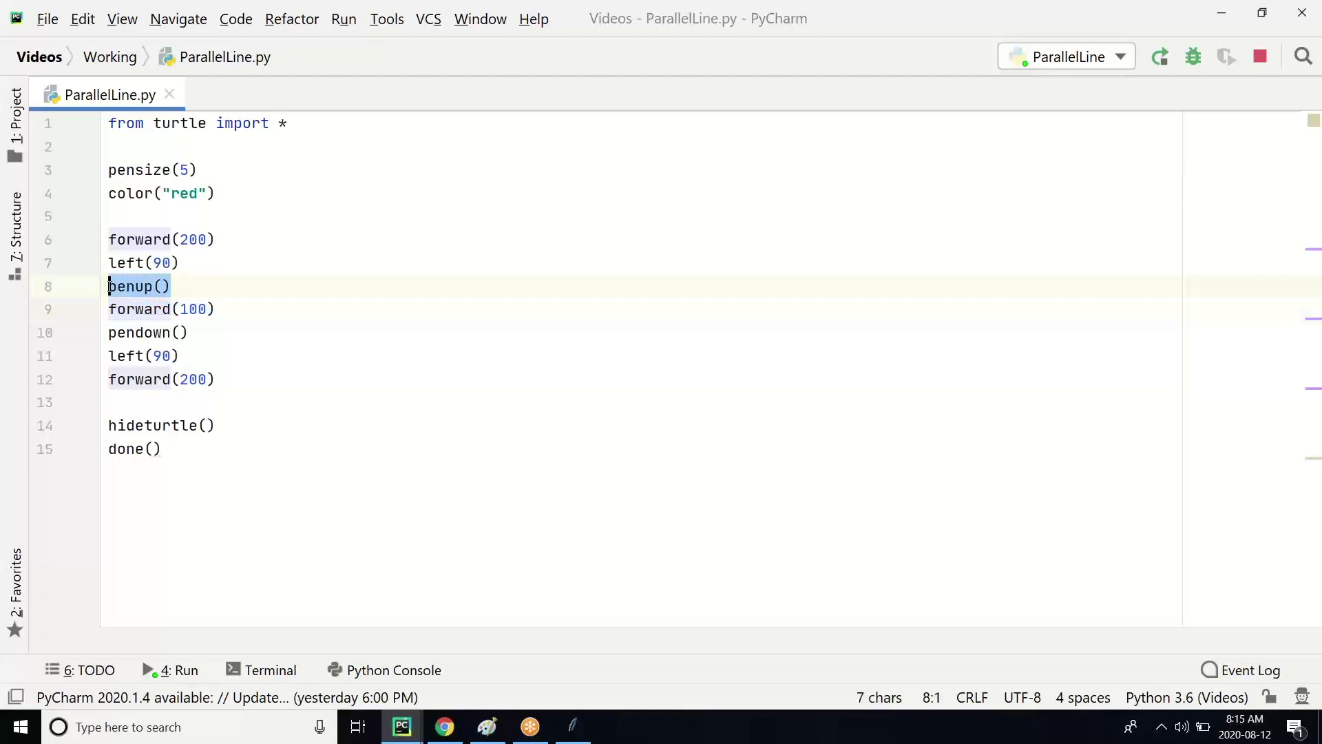
pyautogui.moveTo(188, 332); pyautogui.dragTo(108, 332)
# - Walk through penup(), forward(100), left(90), forward(200), hideturtle() and done() line by line
pyautogui.moveTo(169, 286); pyautogui.dragTo(108, 287)
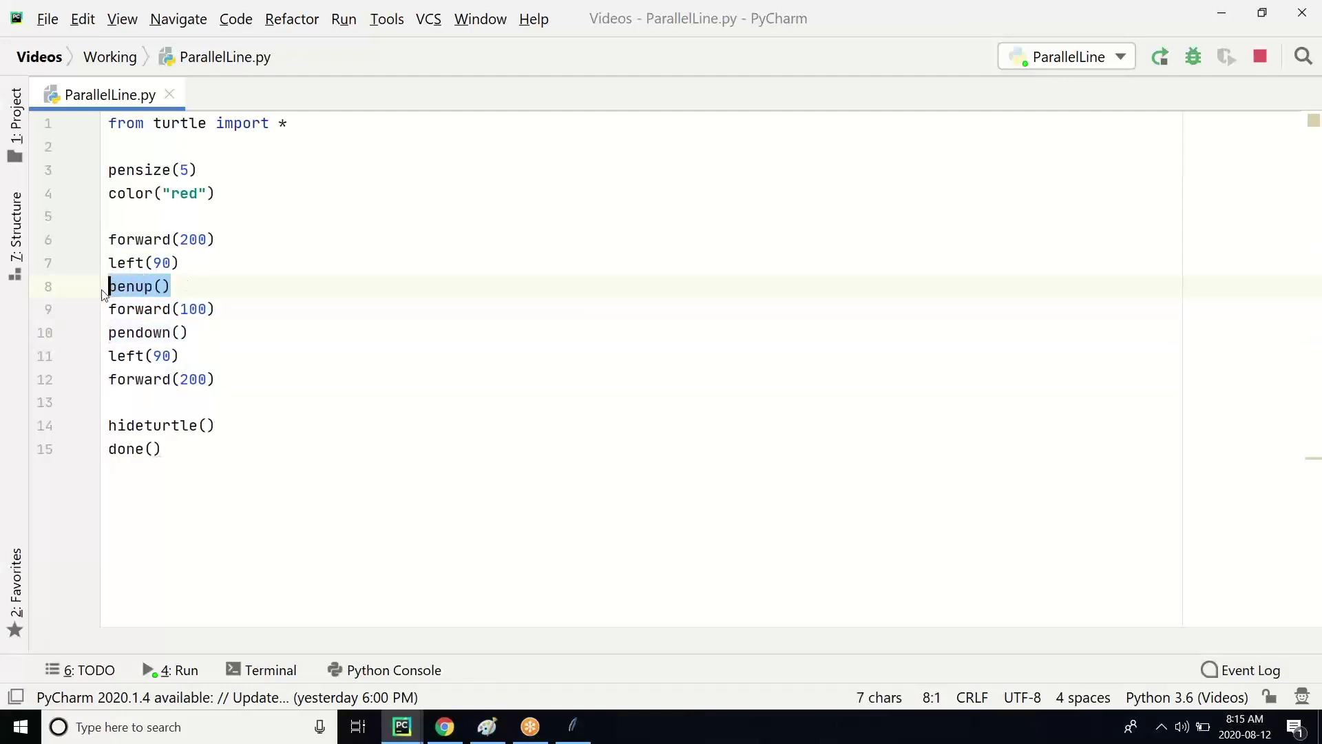
pyautogui.click(238, 309)
pyautogui.moveTo(238, 309); pyautogui.dragTo(116, 309)
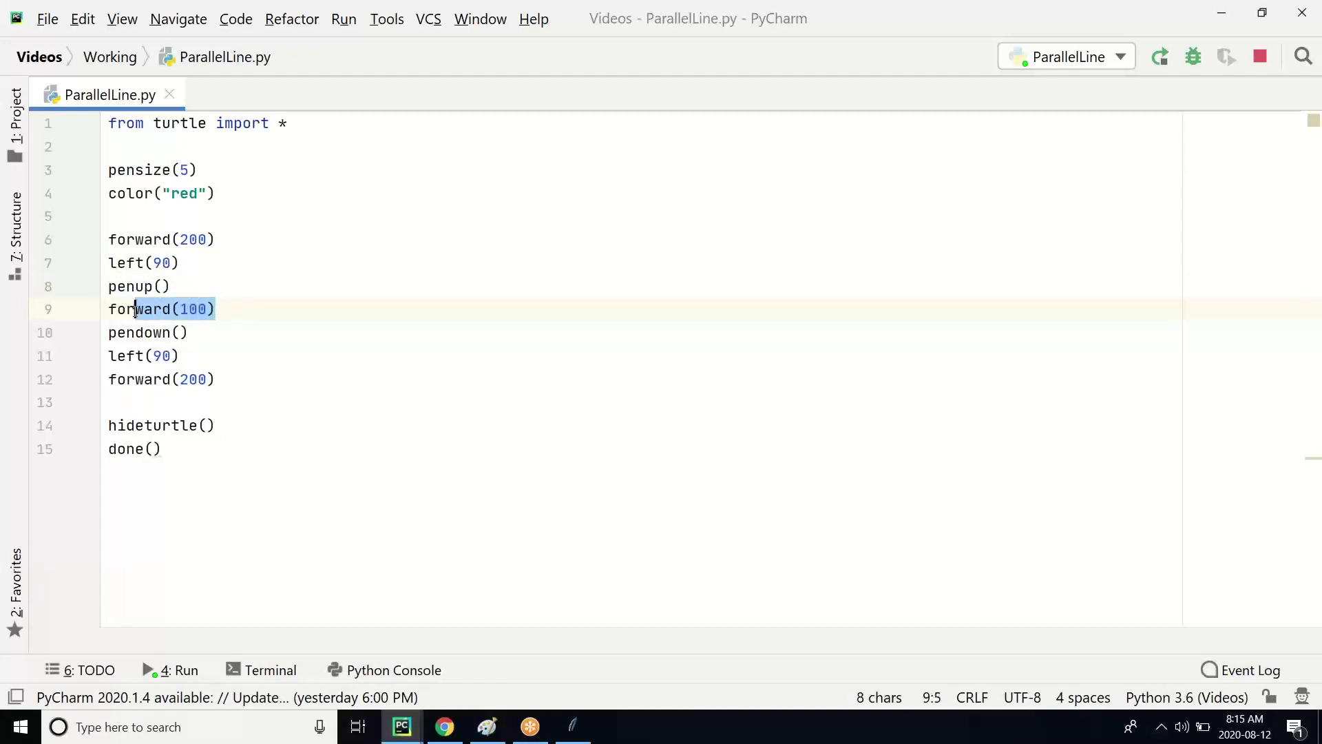
pyautogui.click(206, 331)
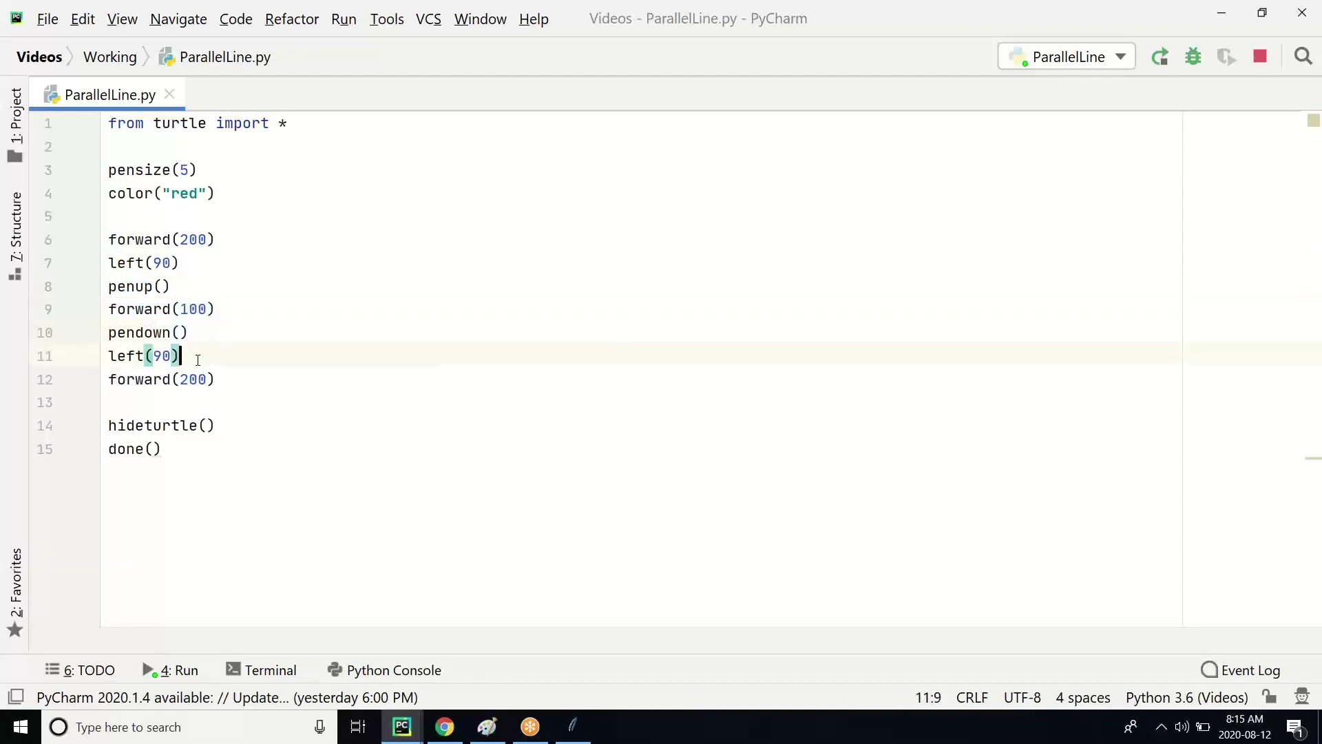
pyautogui.moveTo(181, 356); pyautogui.dragTo(109, 356)
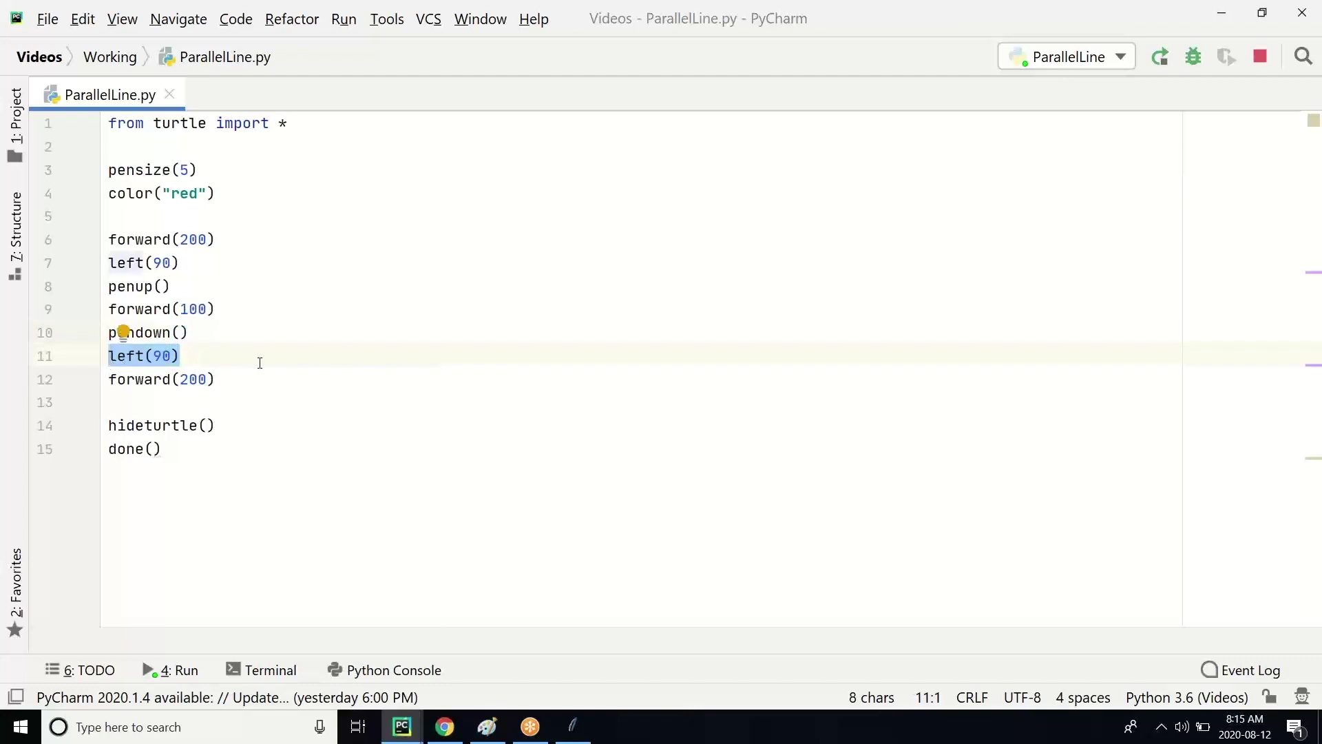
pyautogui.click(225, 379)
pyautogui.moveTo(225, 379); pyautogui.dragTo(108, 379)
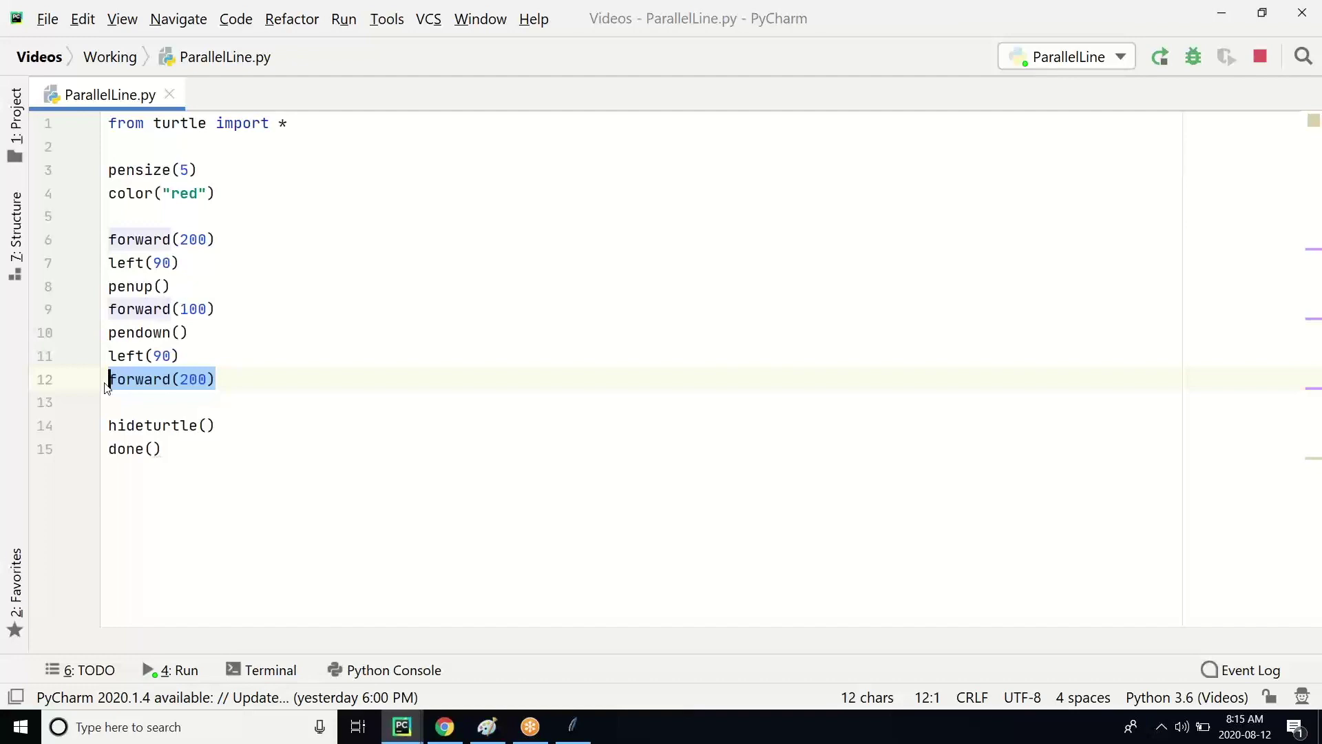
pyautogui.click(201, 466)
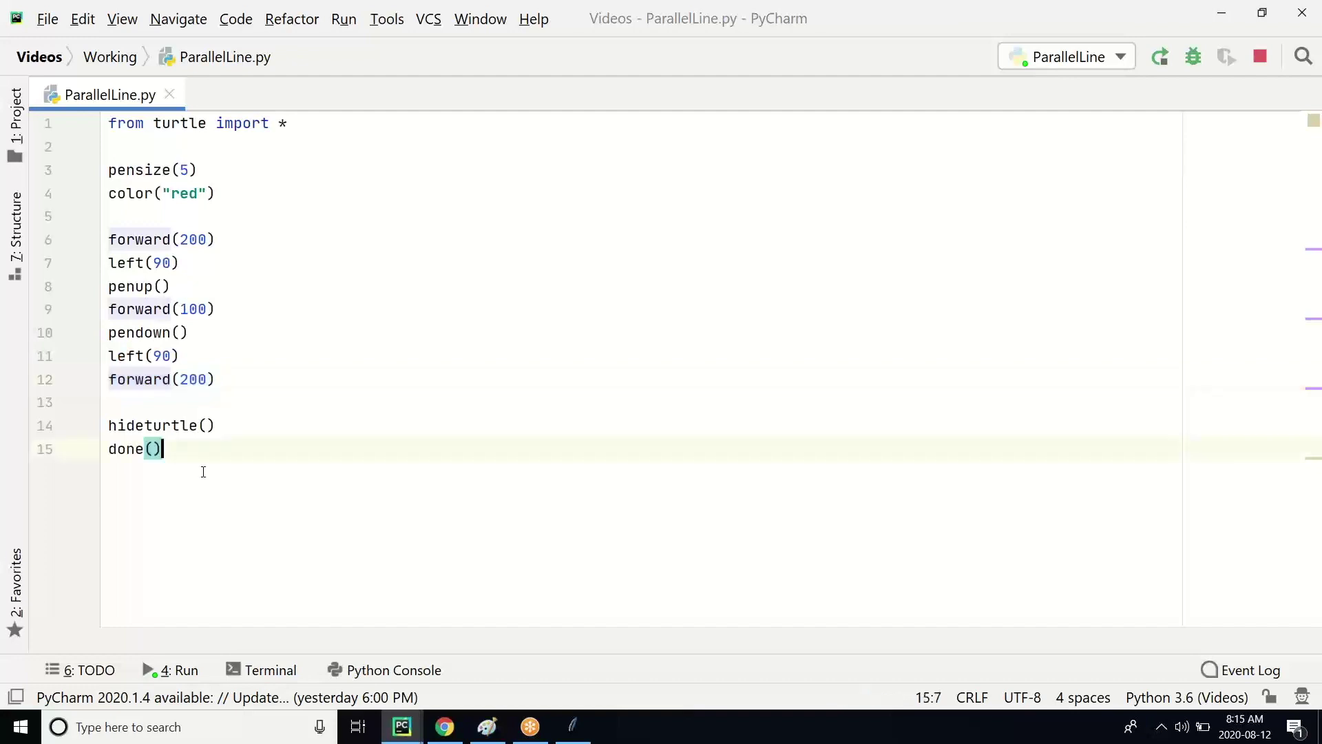
pyautogui.click(235, 427)
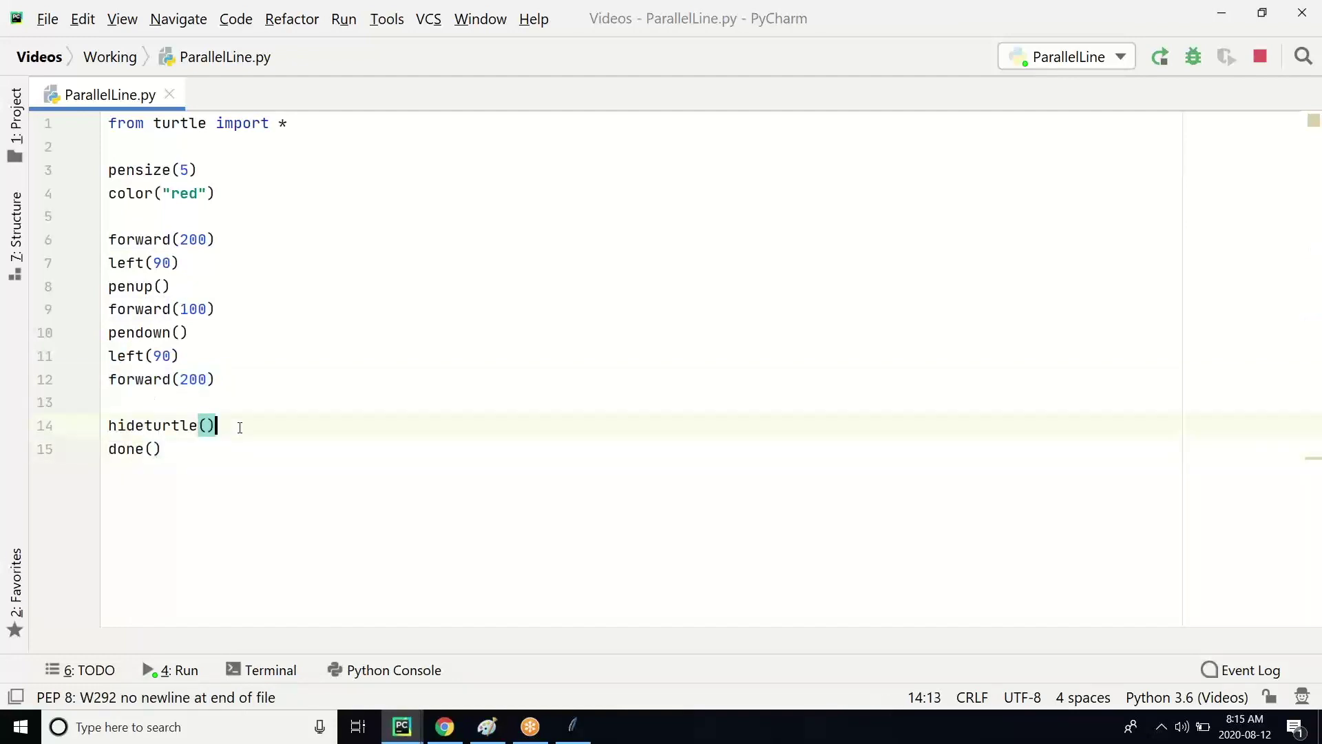
pyautogui.moveTo(163, 448); pyautogui.dragTo(108, 450)
# - Stop the old turtle run, rerun ParallelLine.py, then return to the editor's penup() line
pyautogui.click(179, 670)
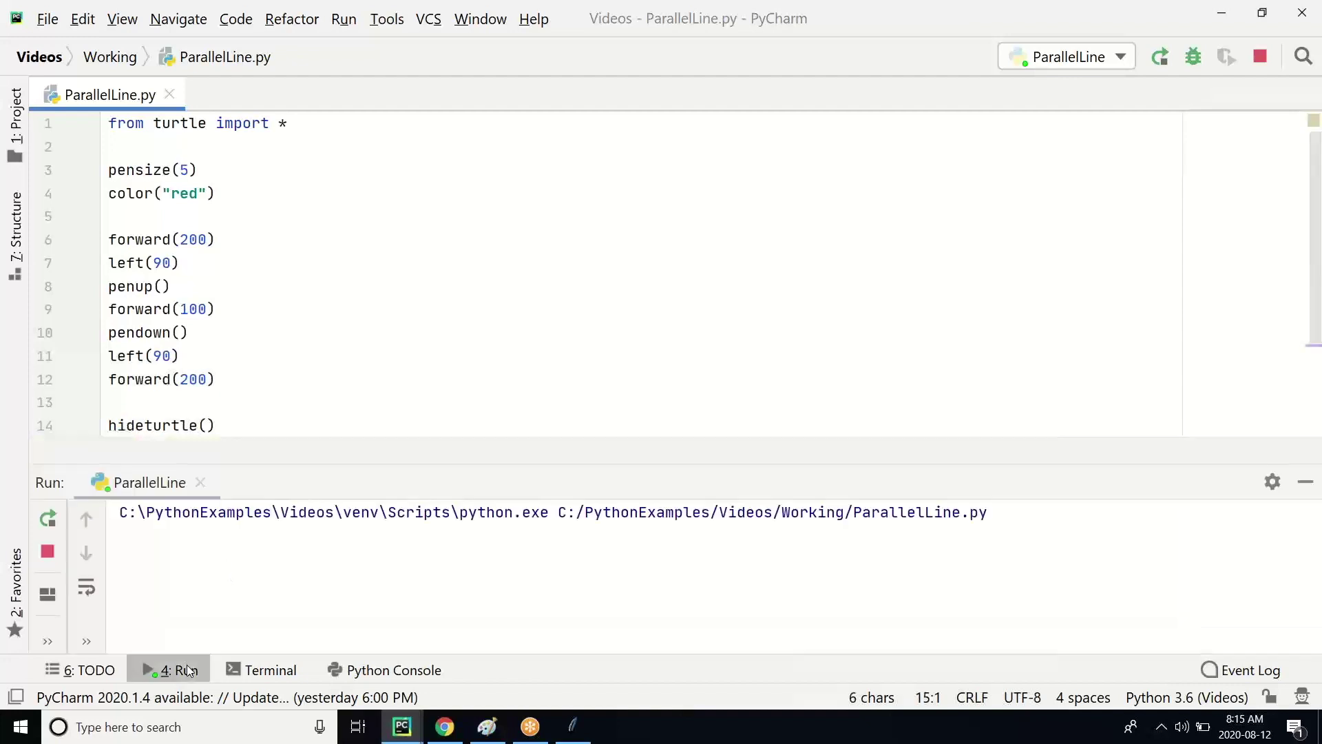
pyautogui.click(46, 550)
pyautogui.click(59, 514)
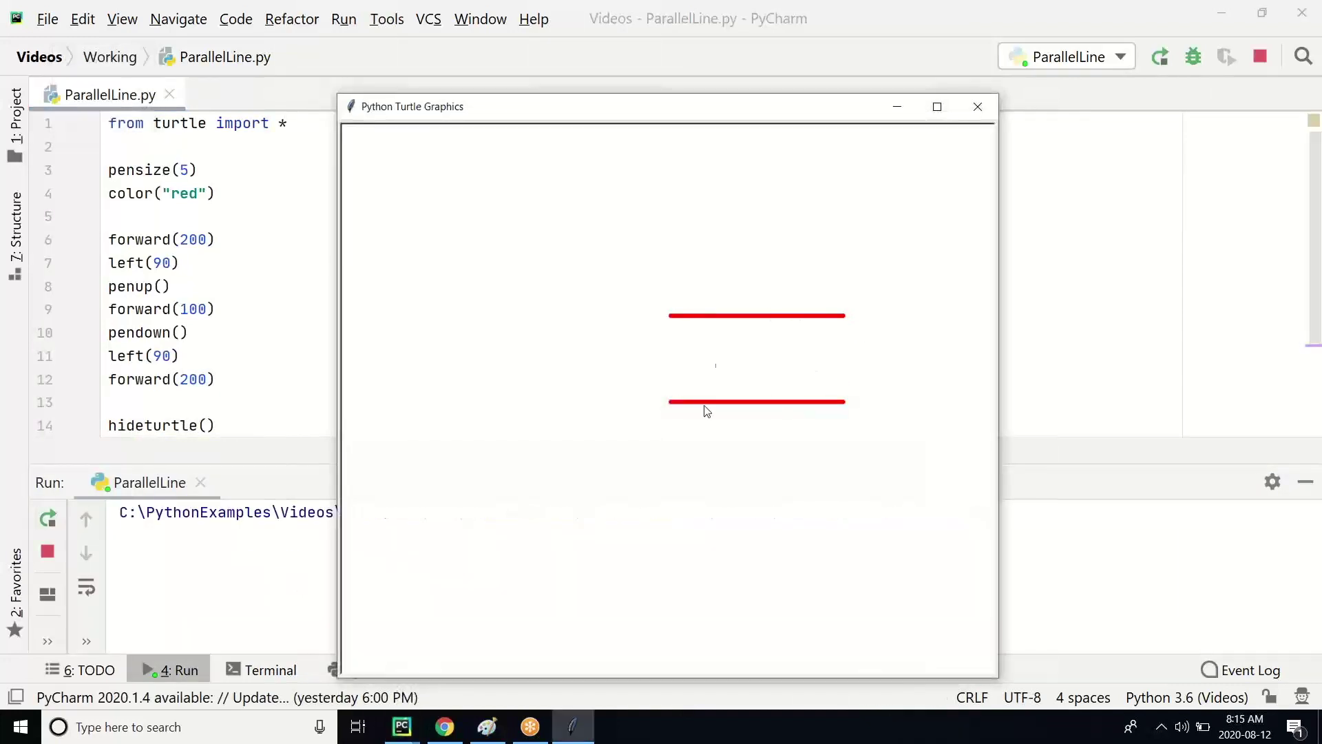
pyautogui.click(259, 338)
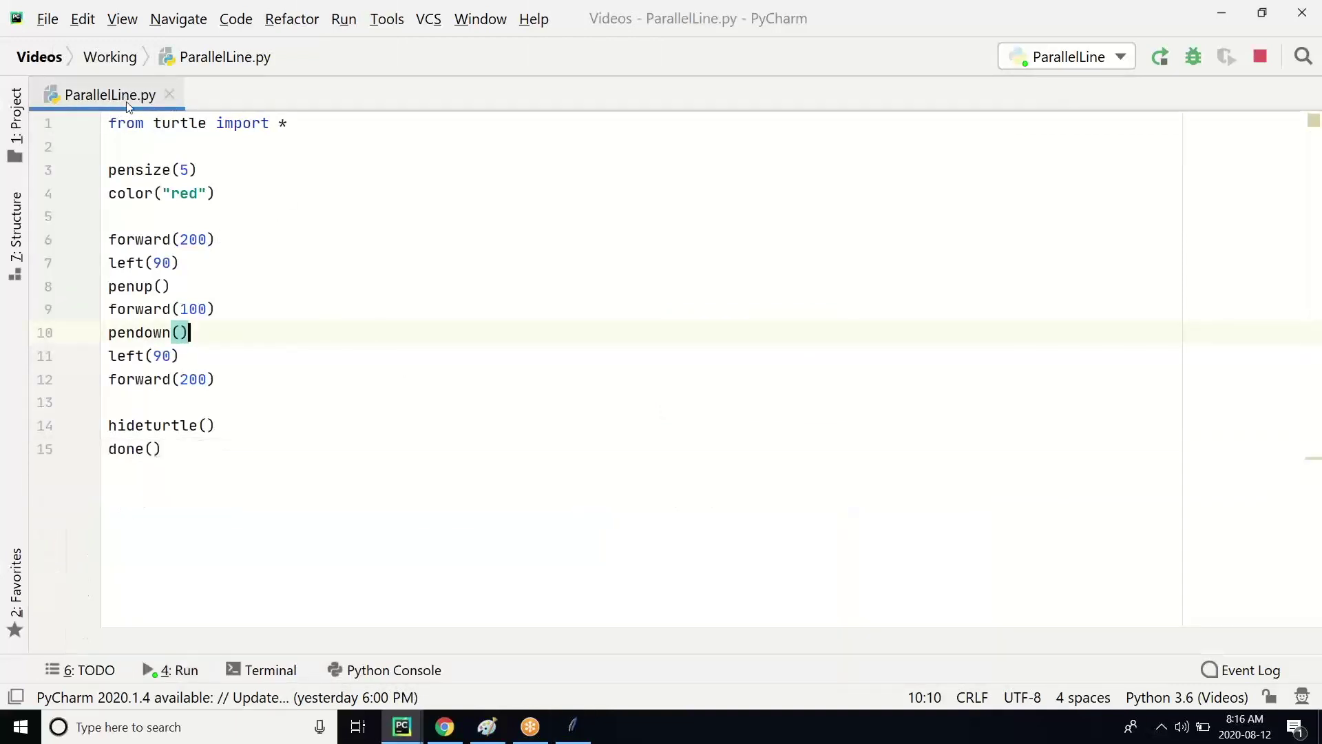
pyautogui.click(303, 296)
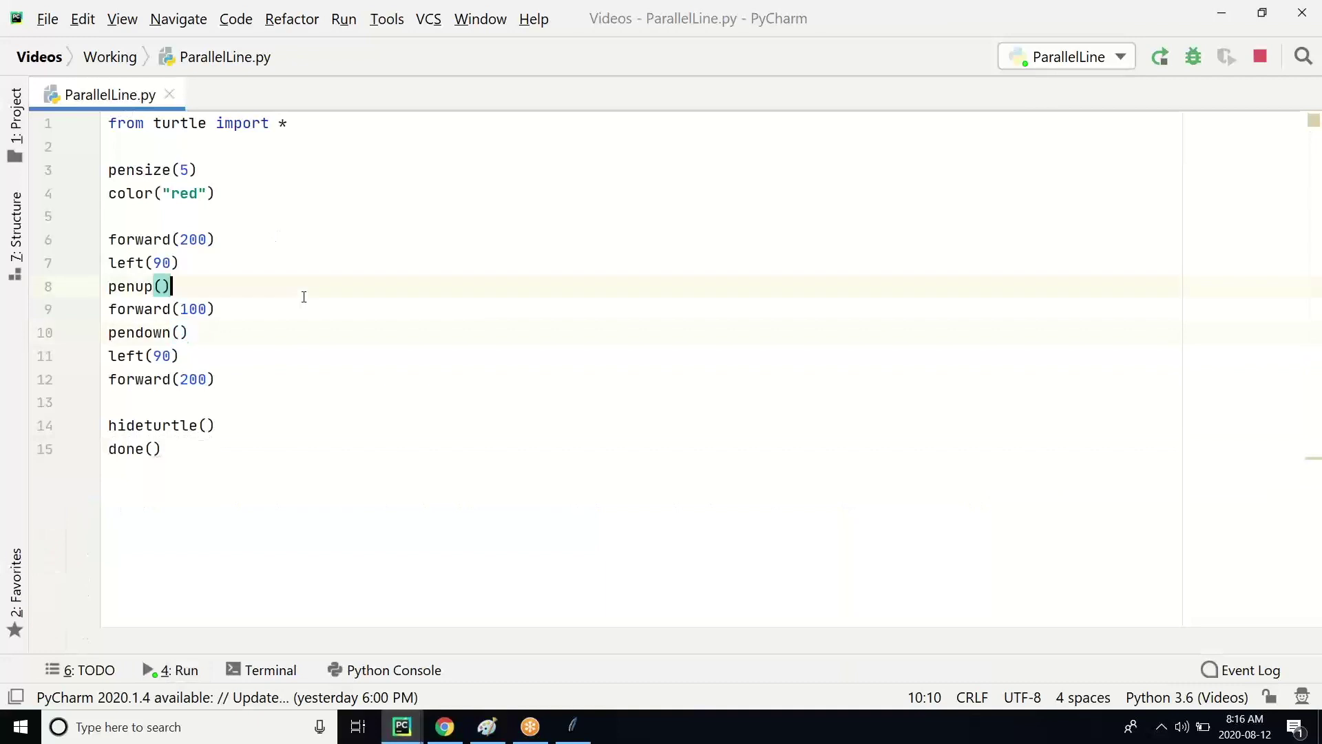